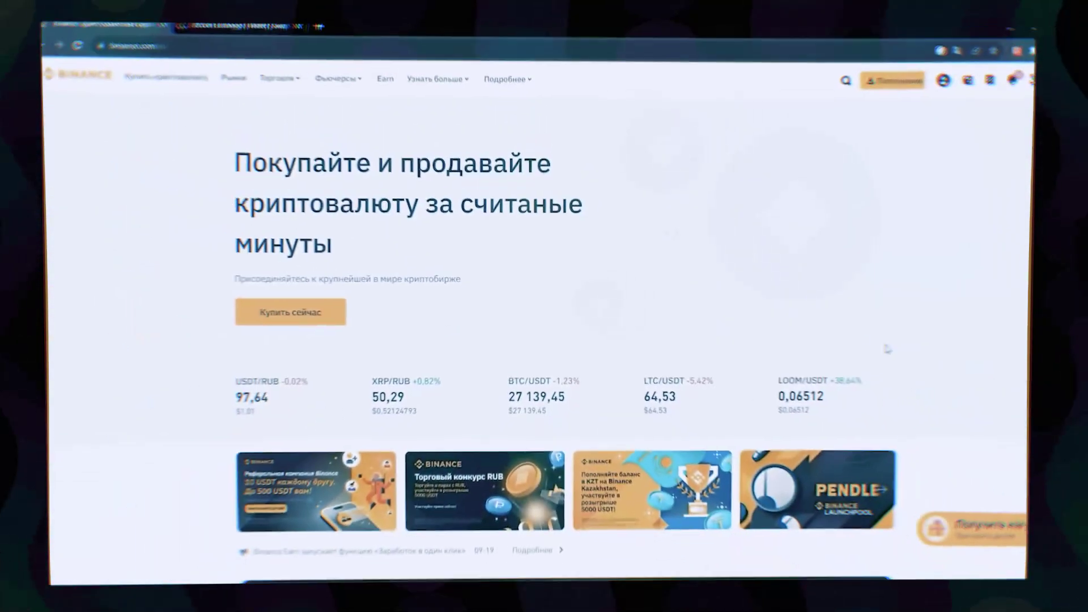
- Open Binance spot trading and load the LTC/USDT pair by searching for "ltc"
mouse_move(264, 81)
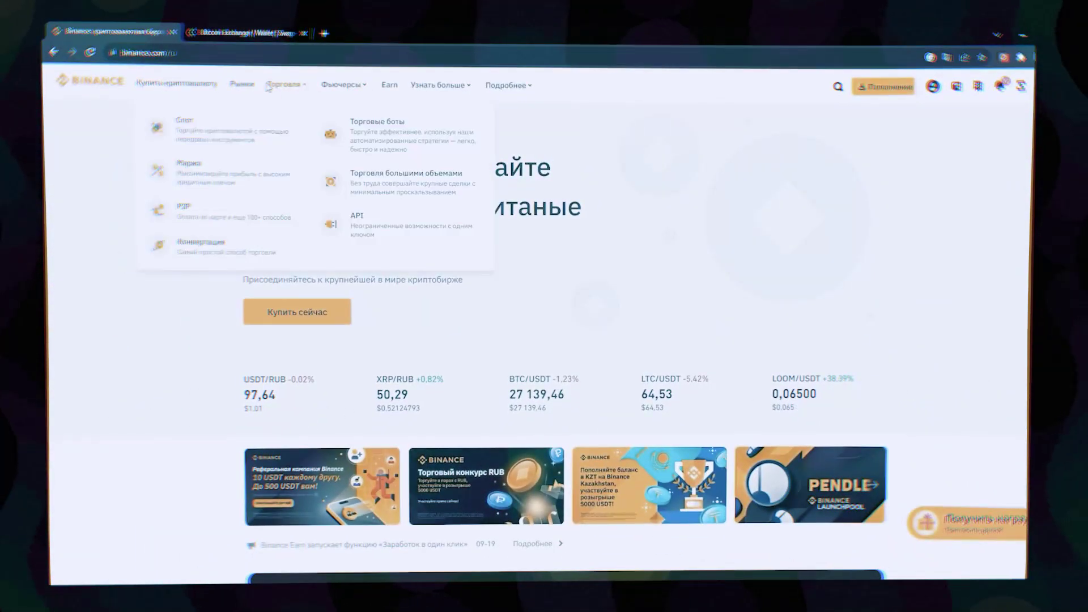
left_click(272, 125)
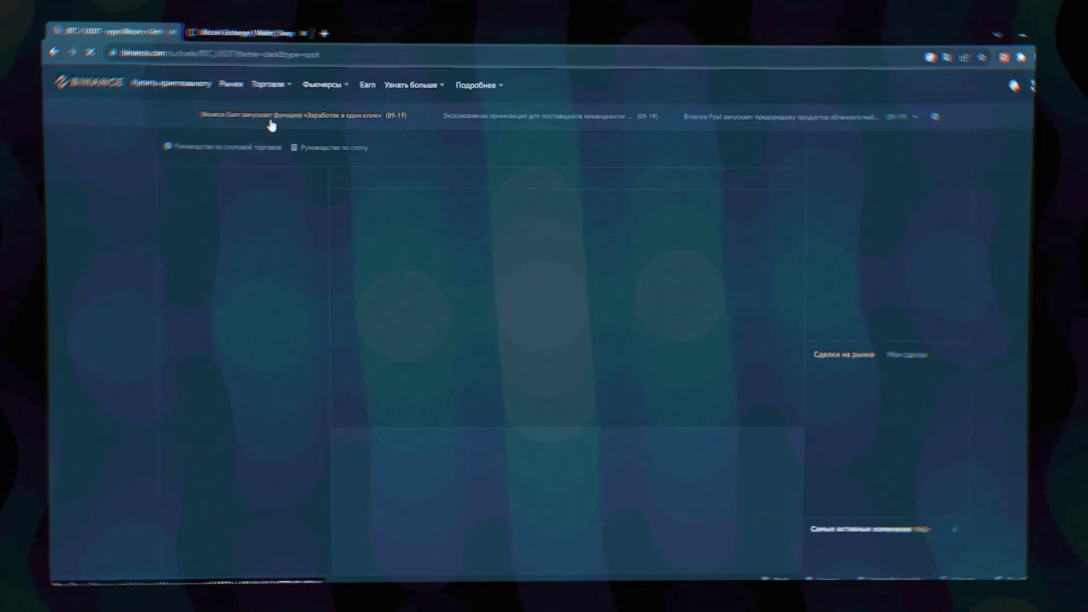
left_click(850, 150)
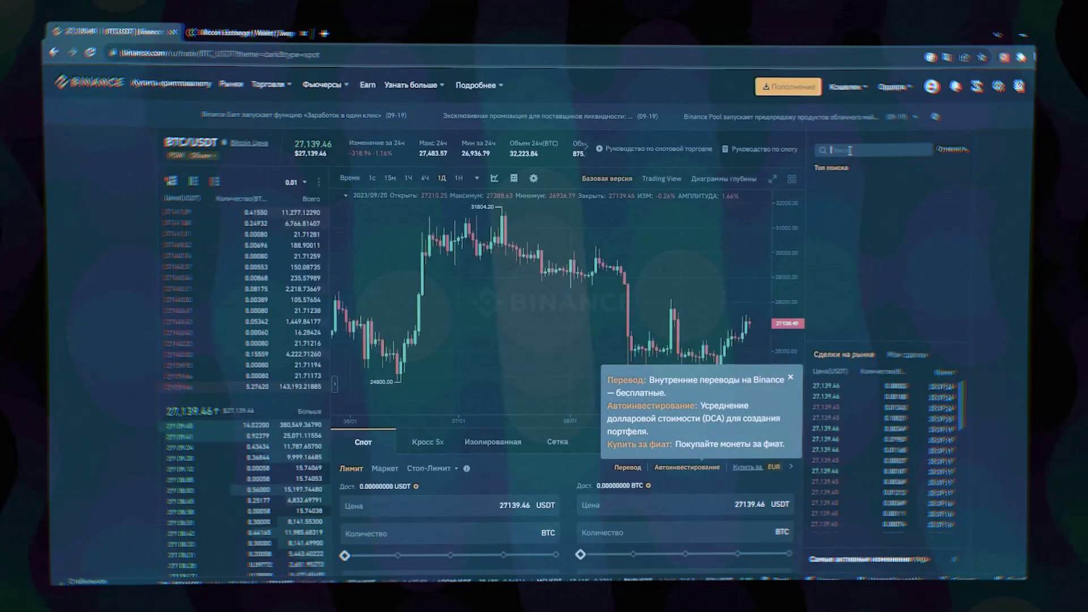
type("ltc")
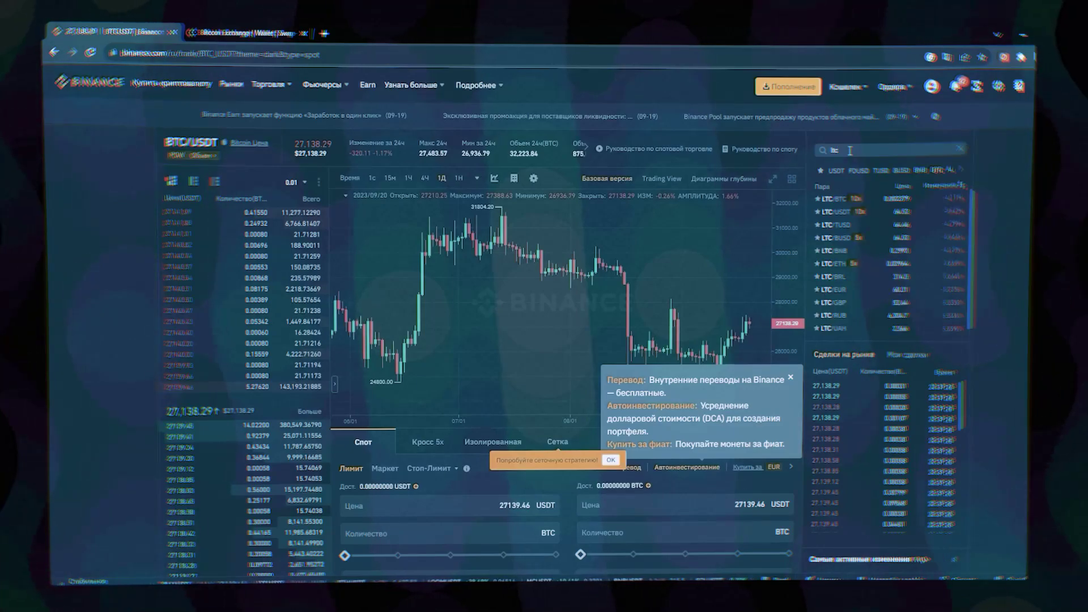
left_click(842, 213)
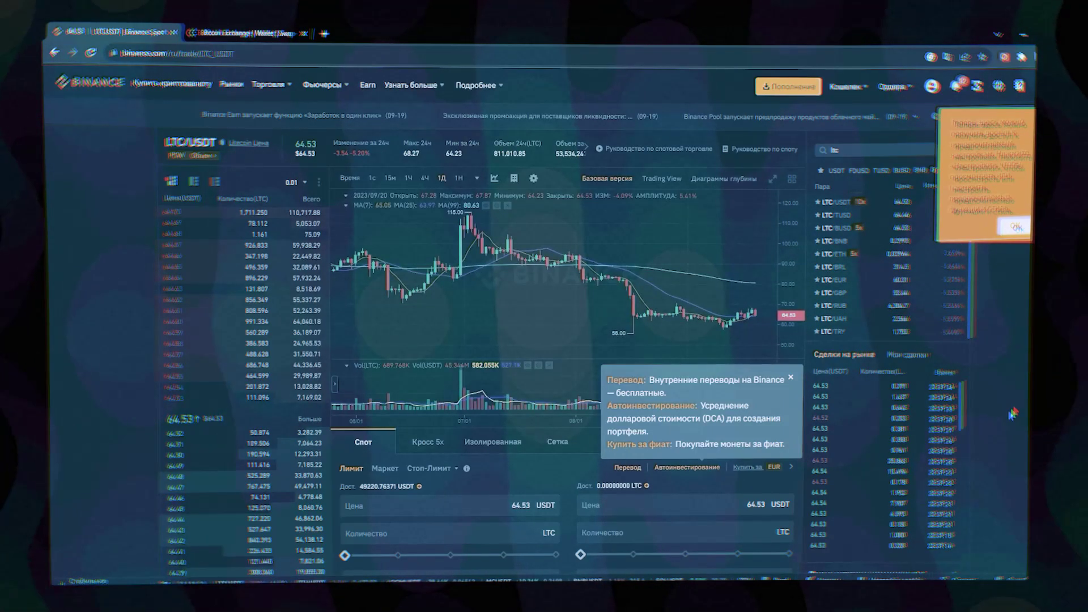
- Place and confirm a market order buying LTC for a total of 19000 USDT
scroll(1013, 414, "down", 4)
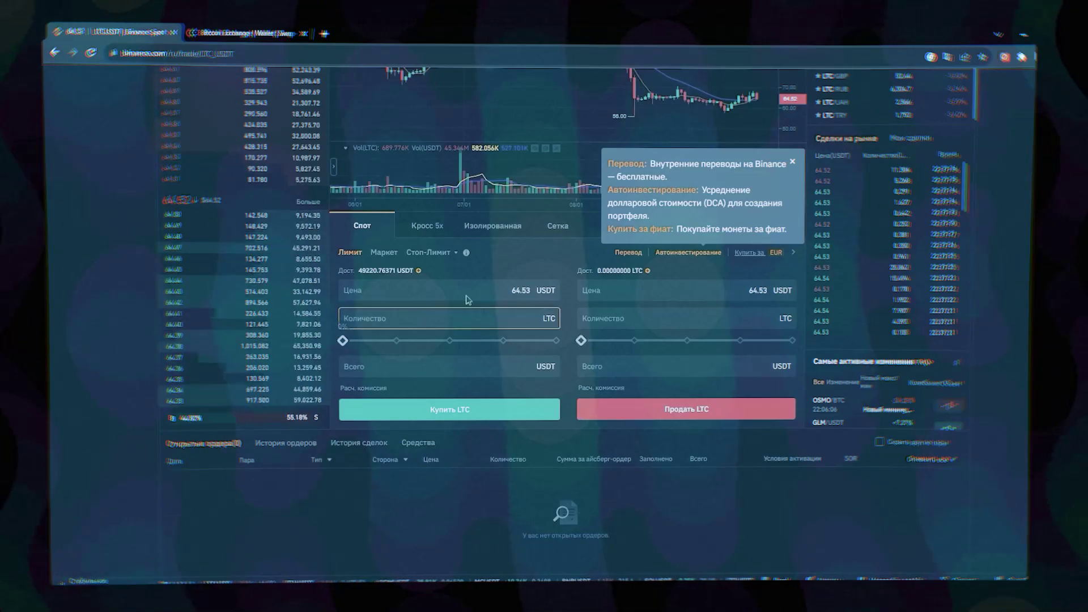
left_click(383, 252)
left_click(496, 315)
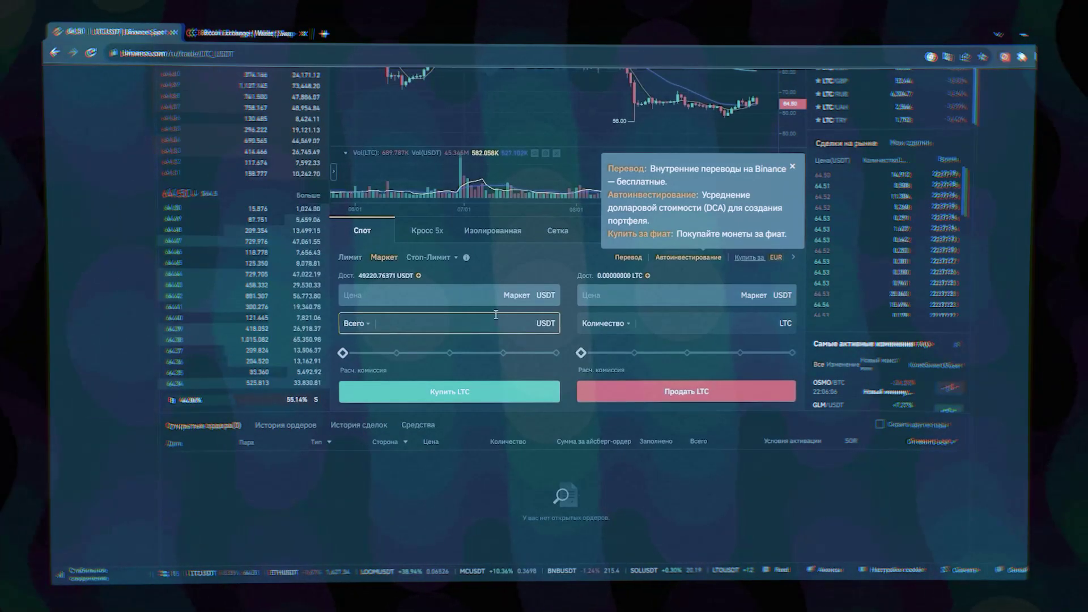
type("19000")
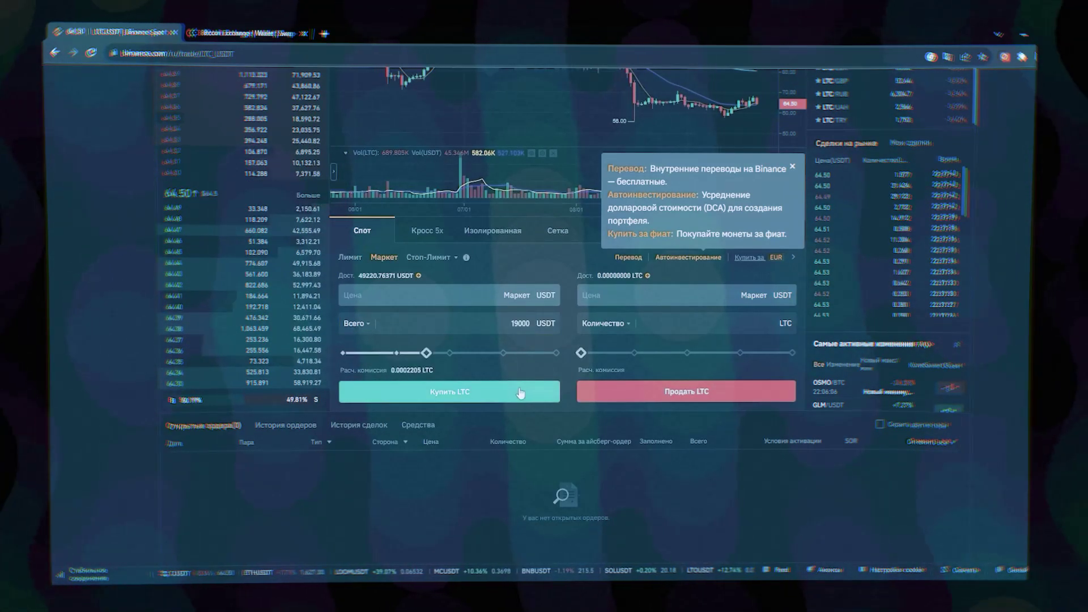
left_click(520, 392)
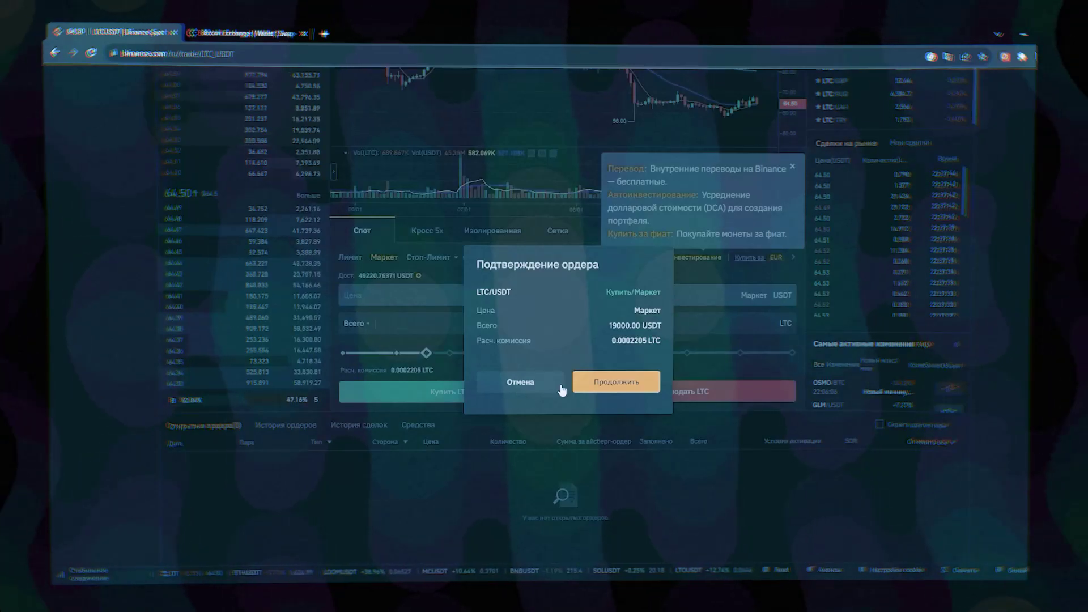
left_click(580, 389)
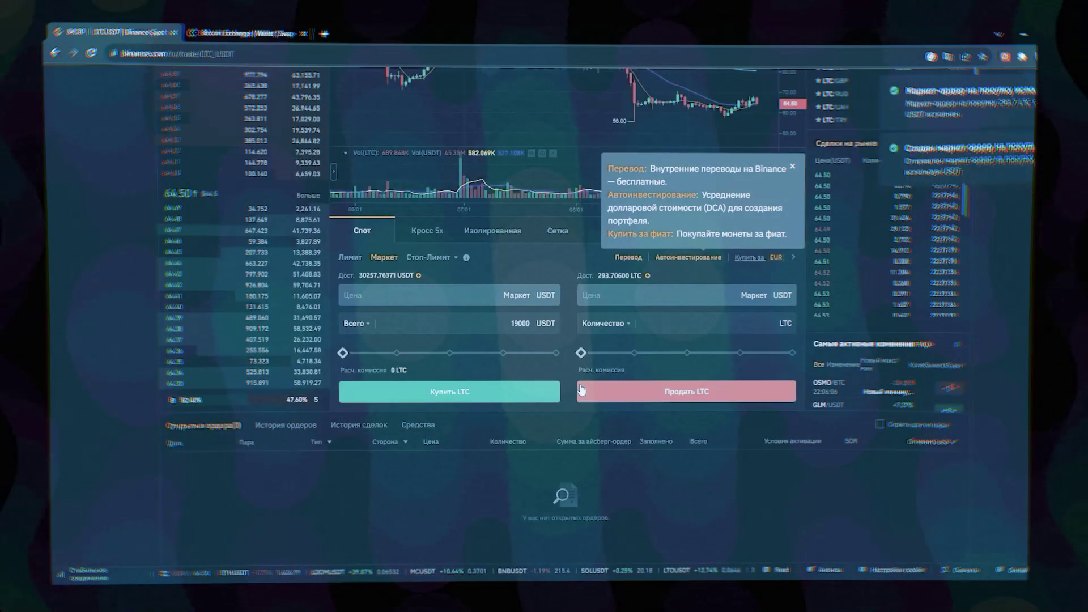
- Go to the fiat and spot wallet and open the crypto withdrawal page for LTC
scroll(580, 389, "up", 4)
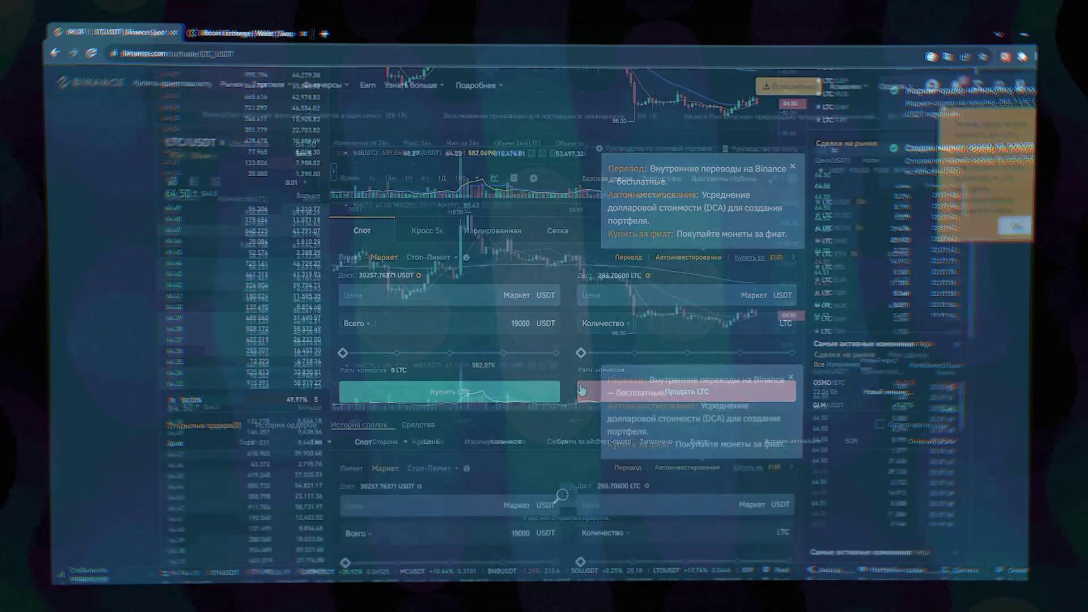
mouse_move(848, 86)
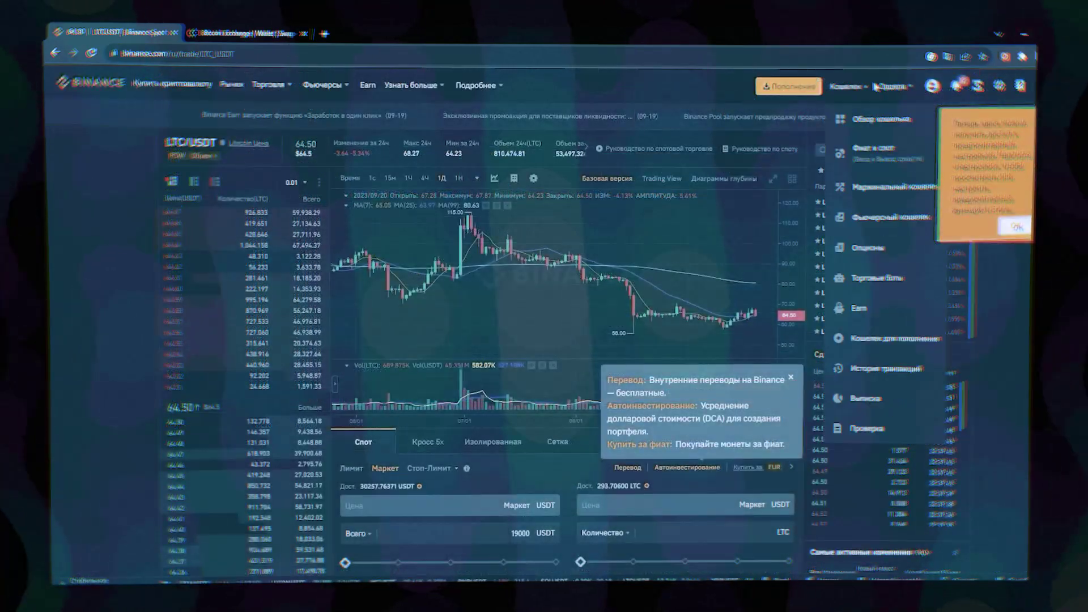
left_click(881, 151)
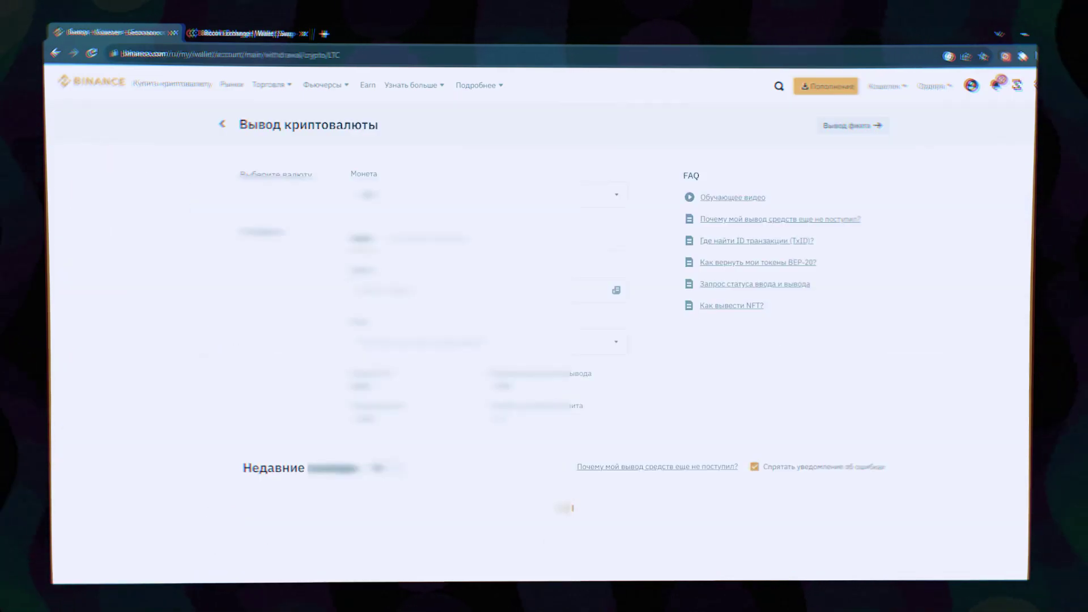
- Switch to the Stake-Btc site and sign in with the prefilled credentials, solving the motorcycles image captcha
key("ctrl+Tab")
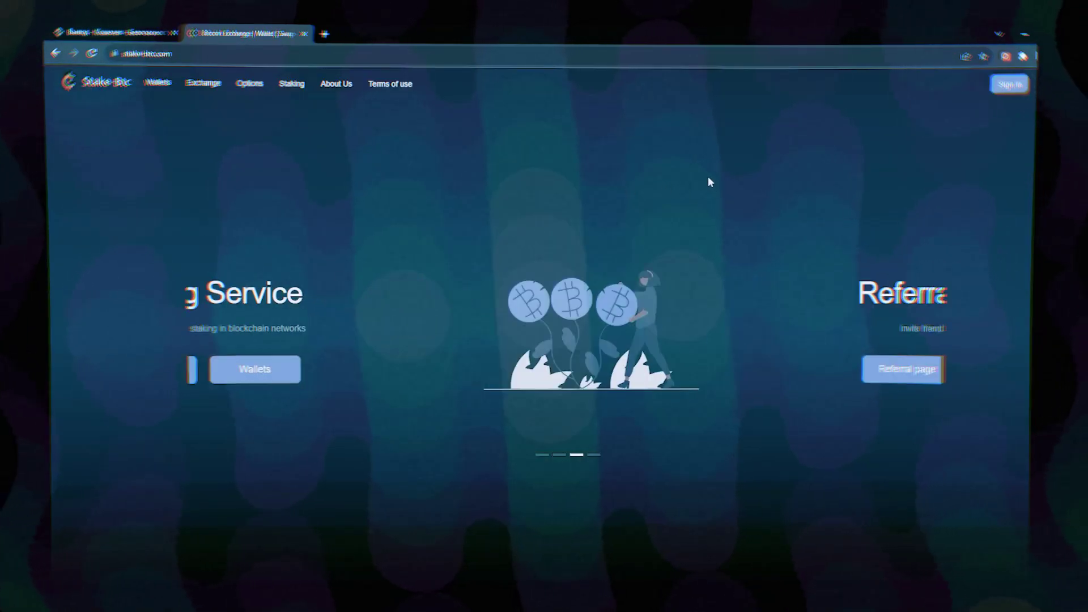
left_click(1005, 94)
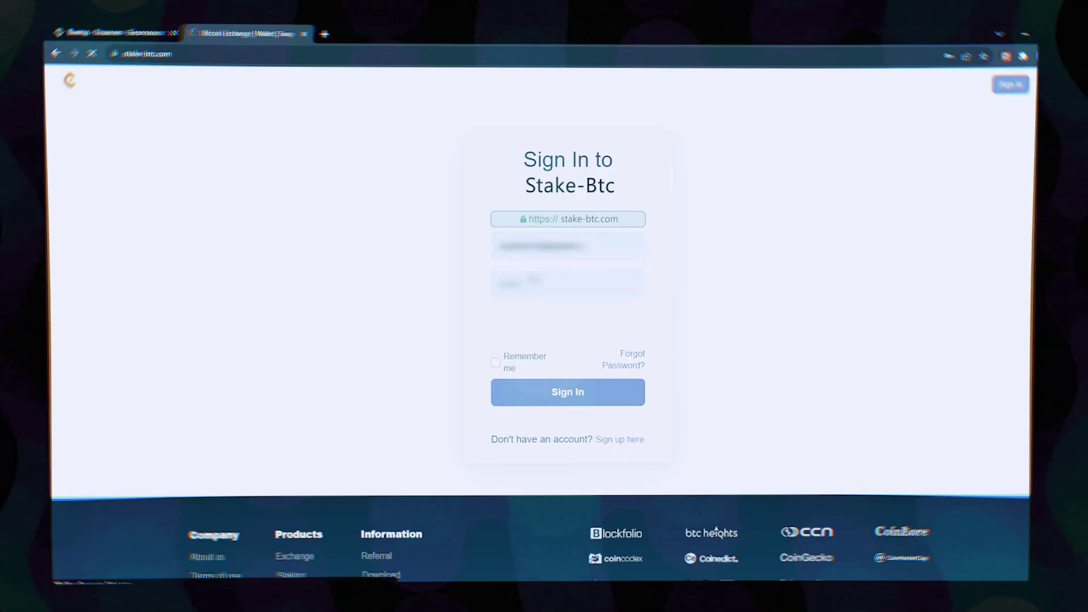
left_click(502, 321)
left_click(548, 422)
left_click(600, 422)
left_click(652, 423)
left_click(652, 371)
left_click(600, 371)
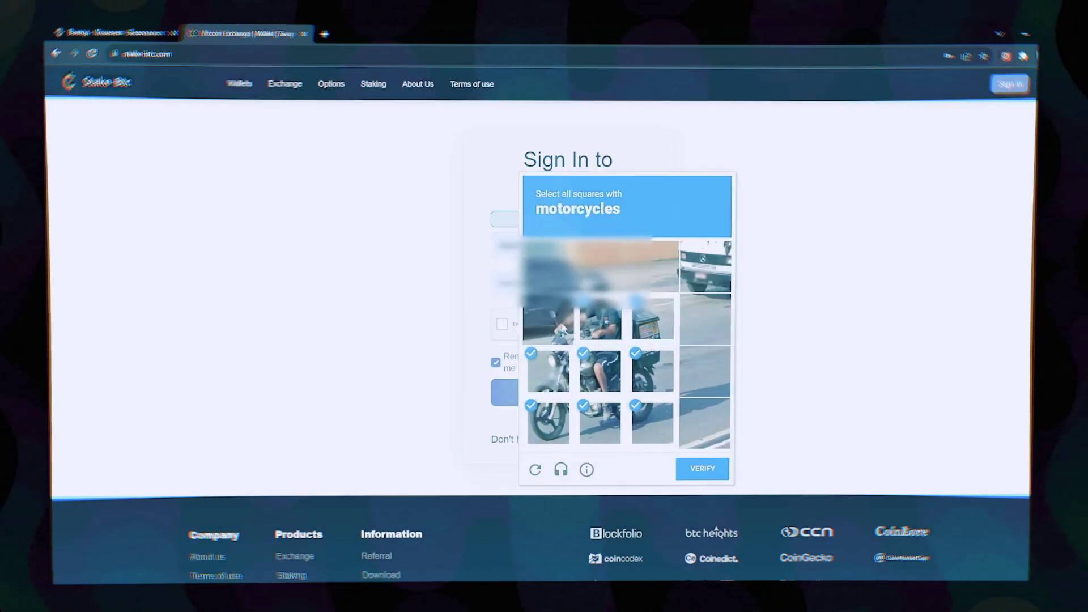
left_click(548, 371)
left_click(600, 317)
left_click(702, 471)
left_click(575, 400)
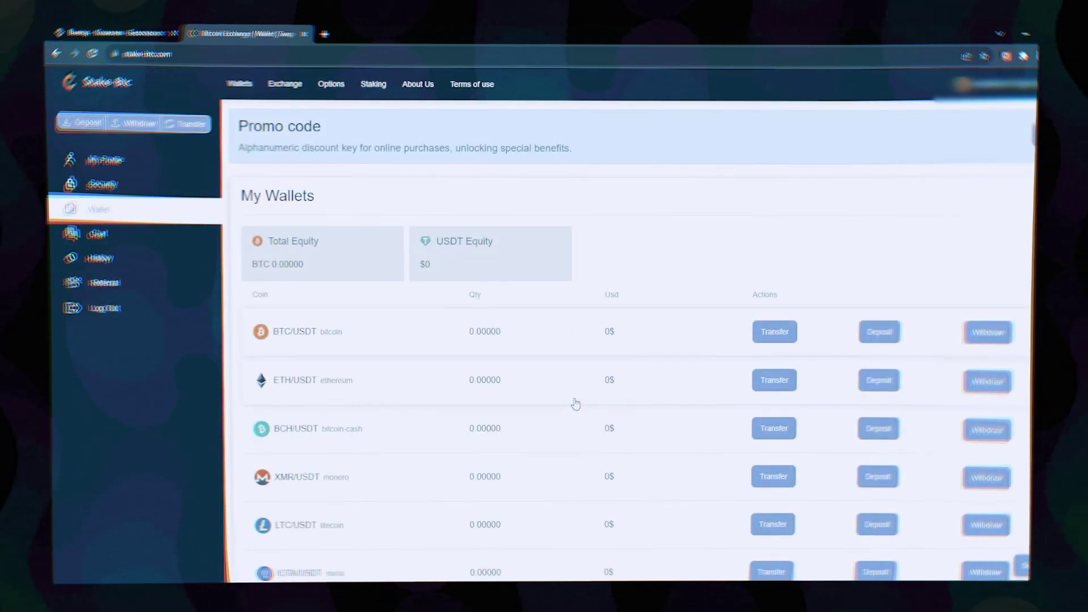
- Check the Litecoin price in the coin rate list on the Stake-Btc exchange page
left_click(300, 89)
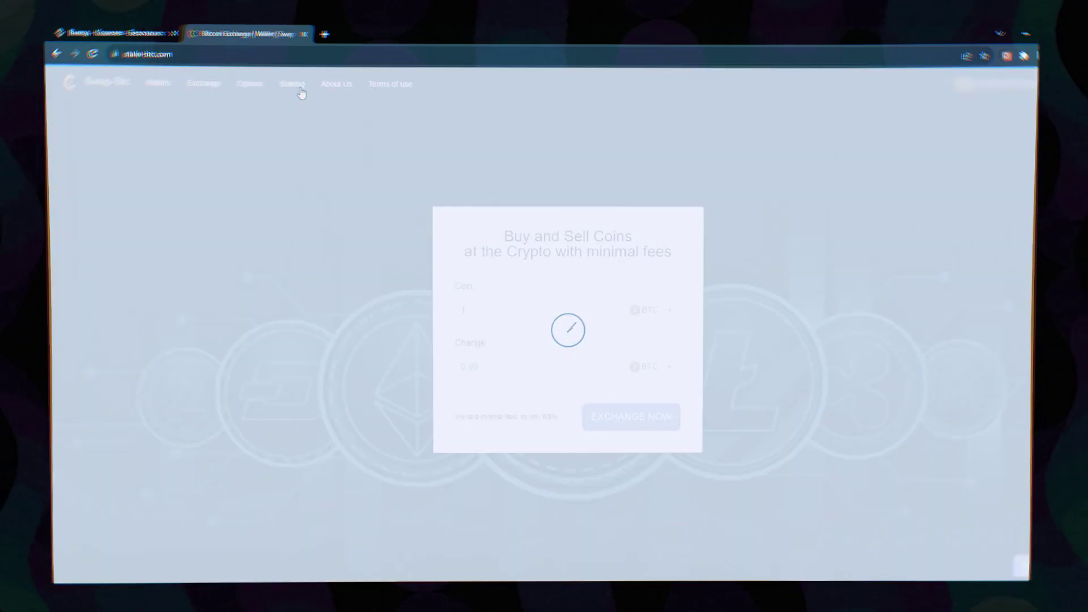
scroll(357, 324, "down", 4)
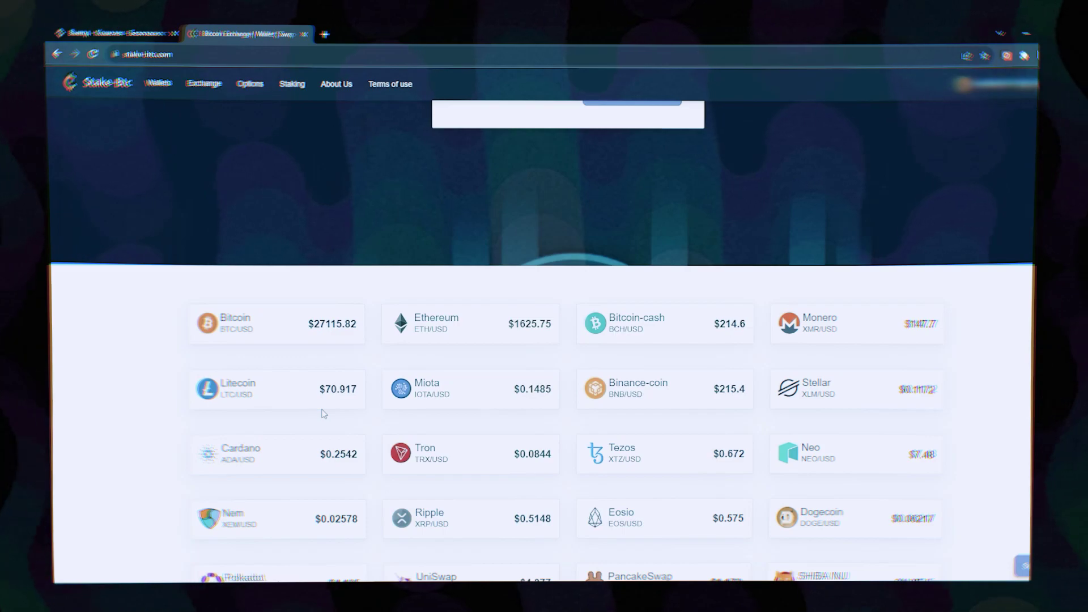
scroll(158, 80, "up", 4)
- Request an LTC deposit address from the Stake-Btc wallets for an amount of 293.706
left_click(161, 84)
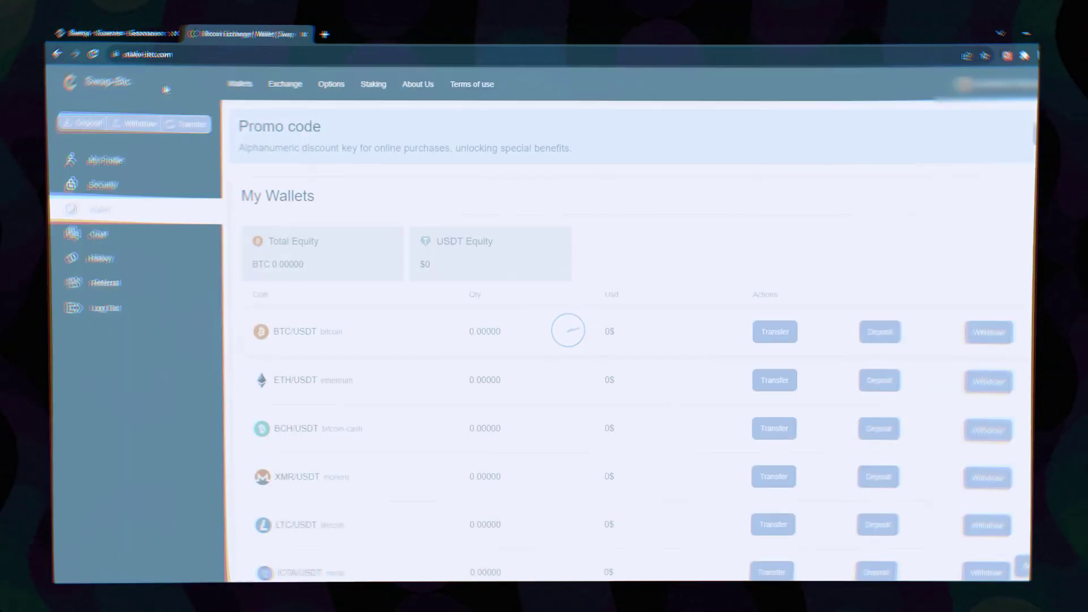
scroll(538, 384, "down", 3)
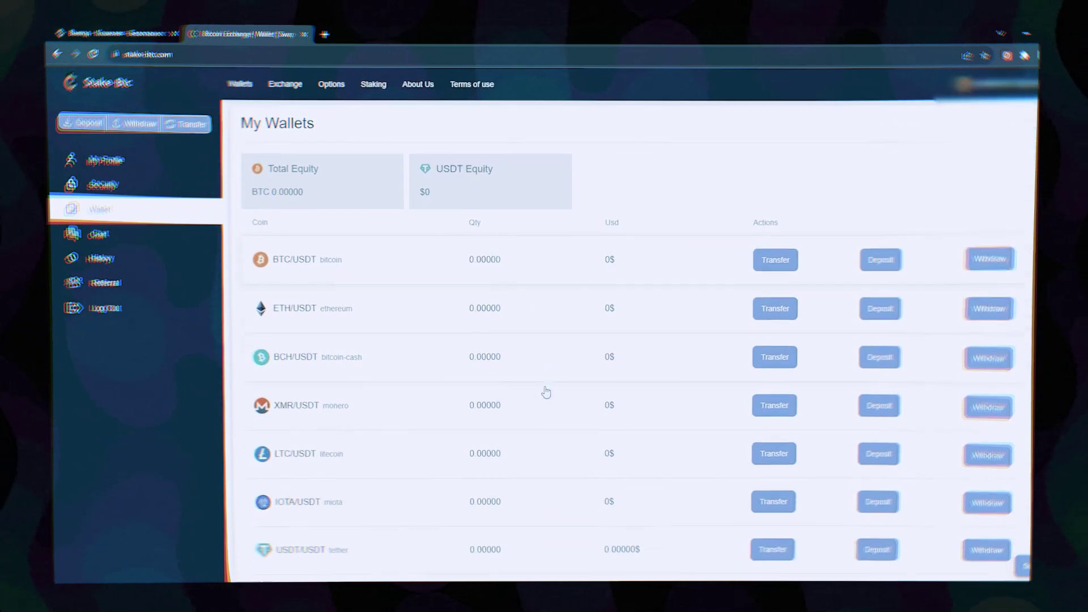
left_click(865, 426)
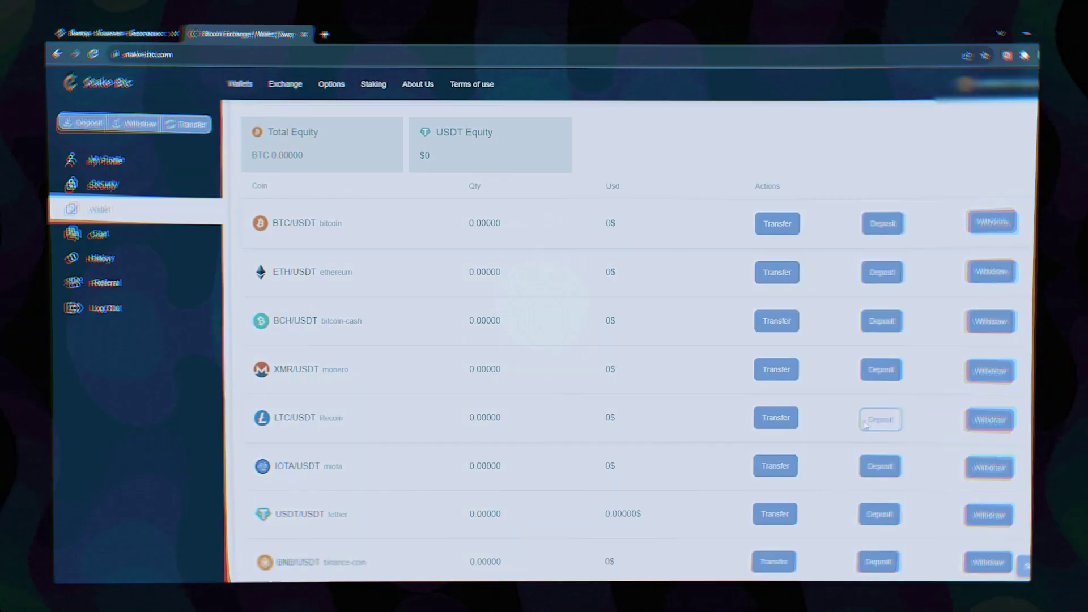
type("293.706")
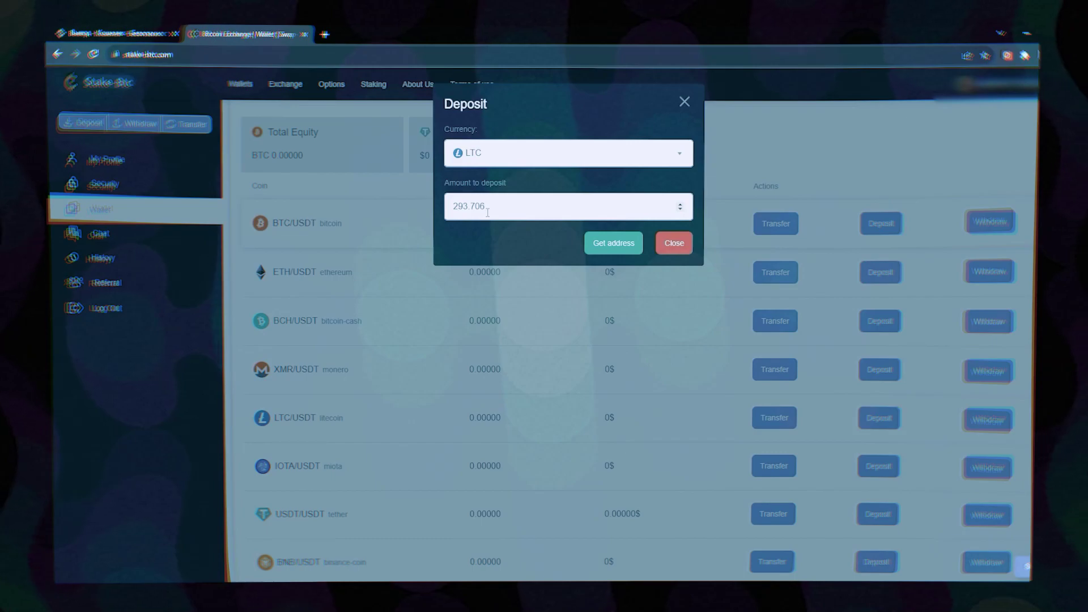
left_click(613, 244)
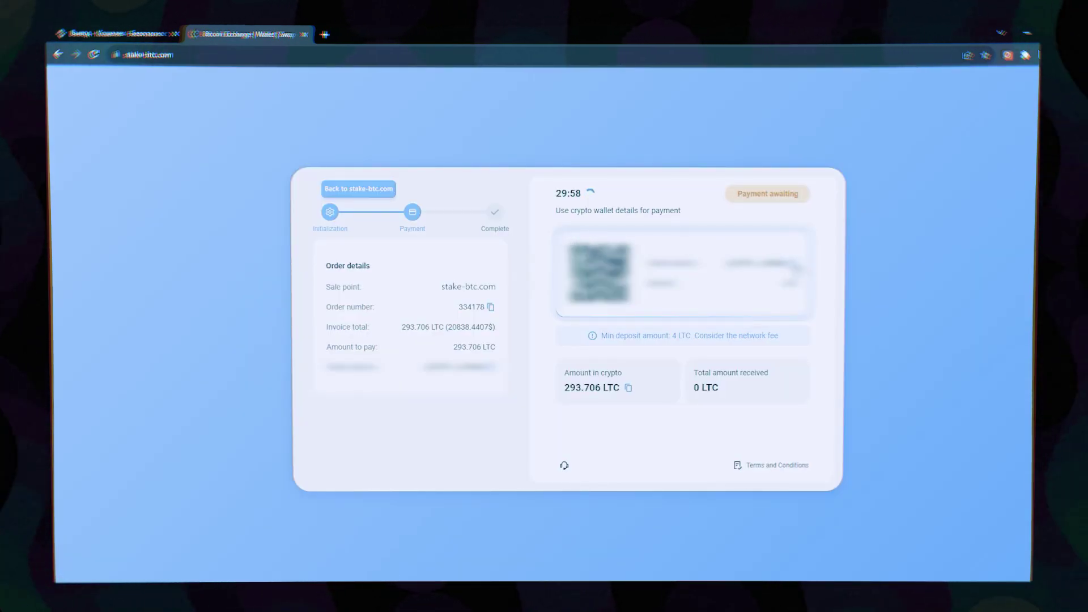
- Switch back to Binance and withdraw the full 293.706 LTC balance to the pasted deposit address over the Litecoin network
left_click(127, 29)
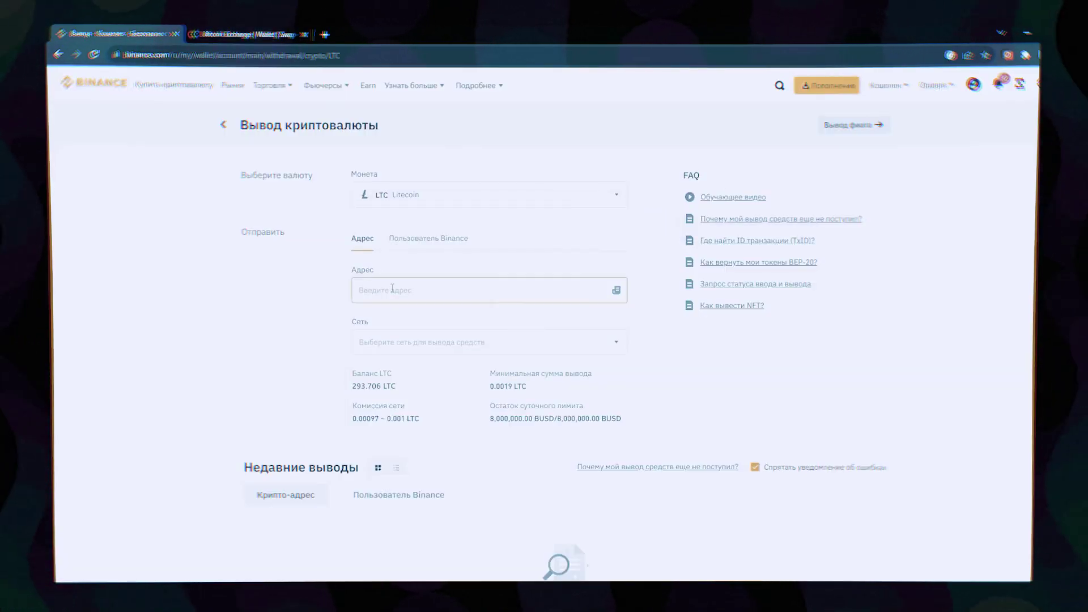
left_click(392, 288)
key("ctrl+v")
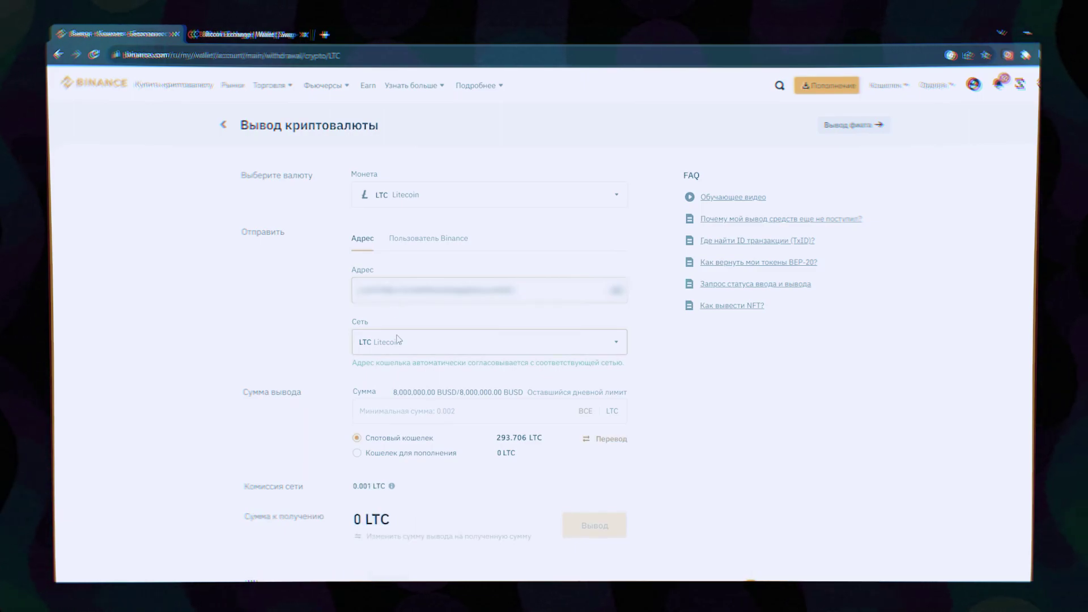
left_click(585, 412)
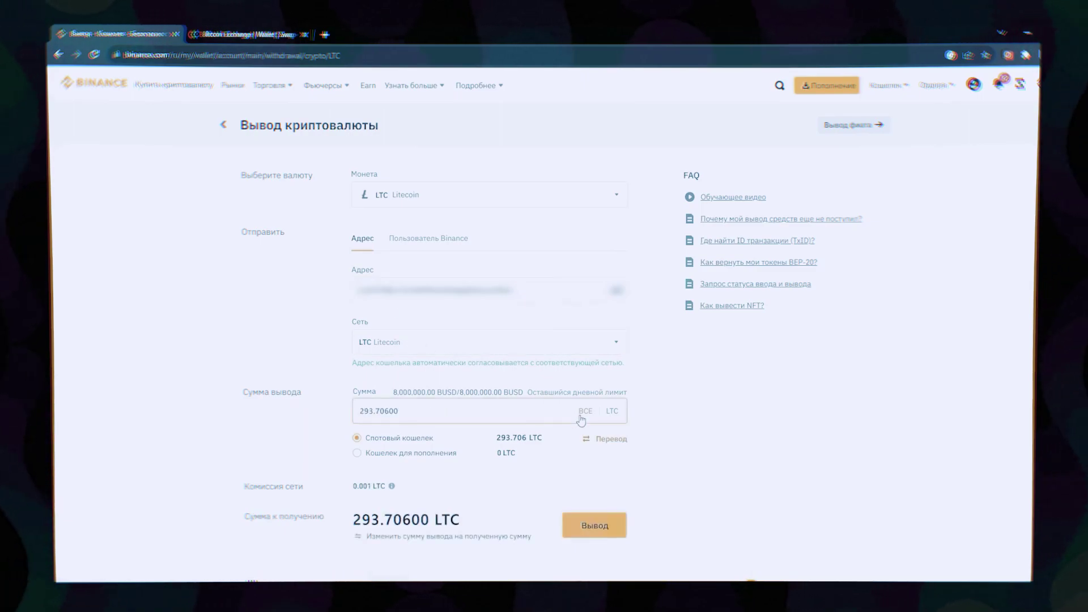
left_click(587, 527)
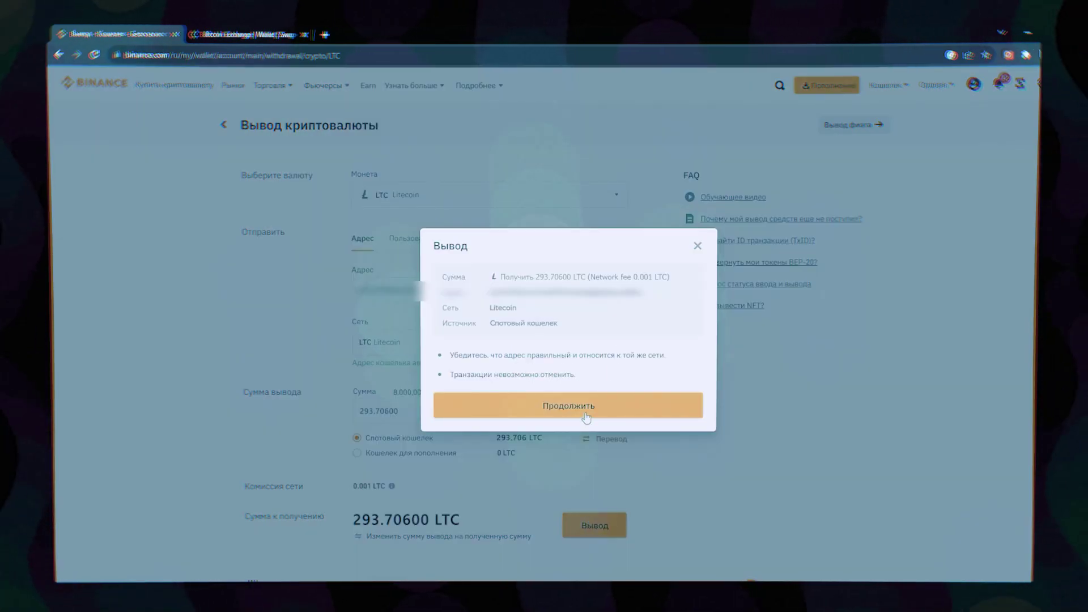
left_click(585, 412)
left_click(585, 287)
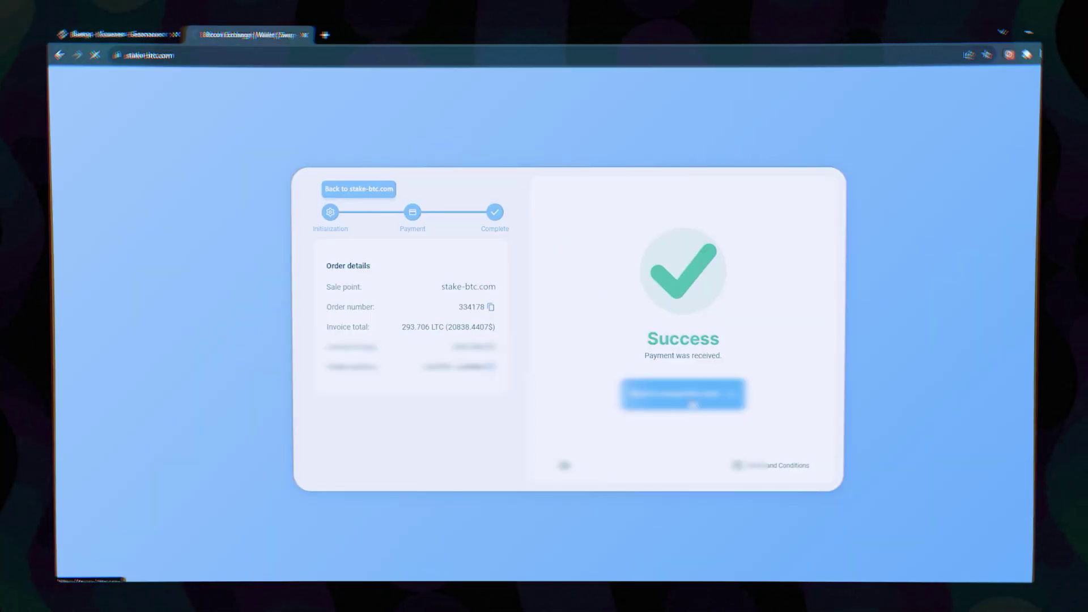
- Return from the payment page to Stake-Btc and check the Litecoin balance in the wallets
left_click(687, 395)
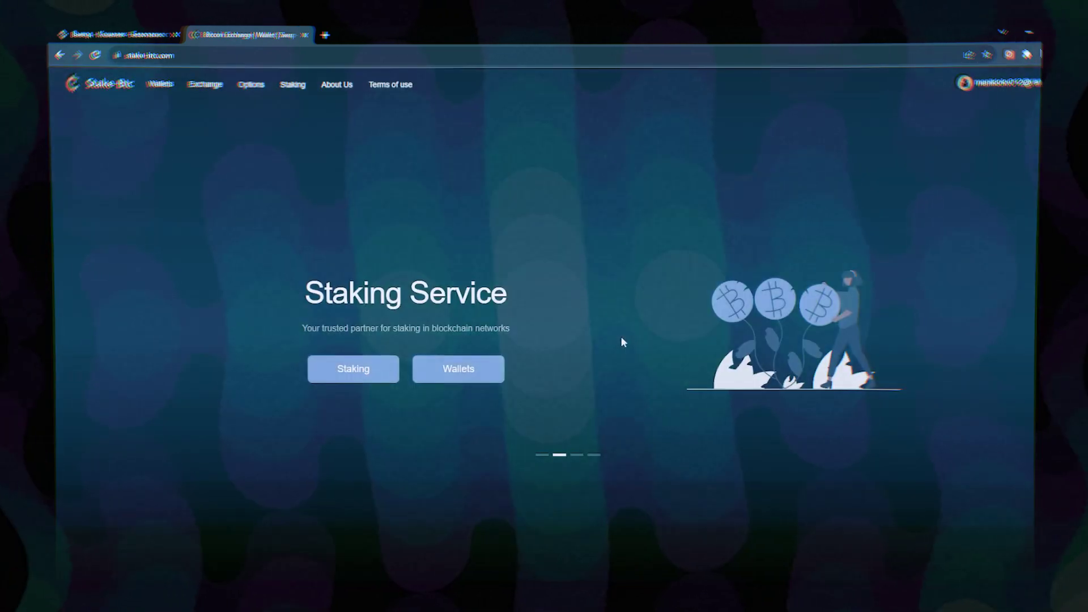
left_click(170, 88)
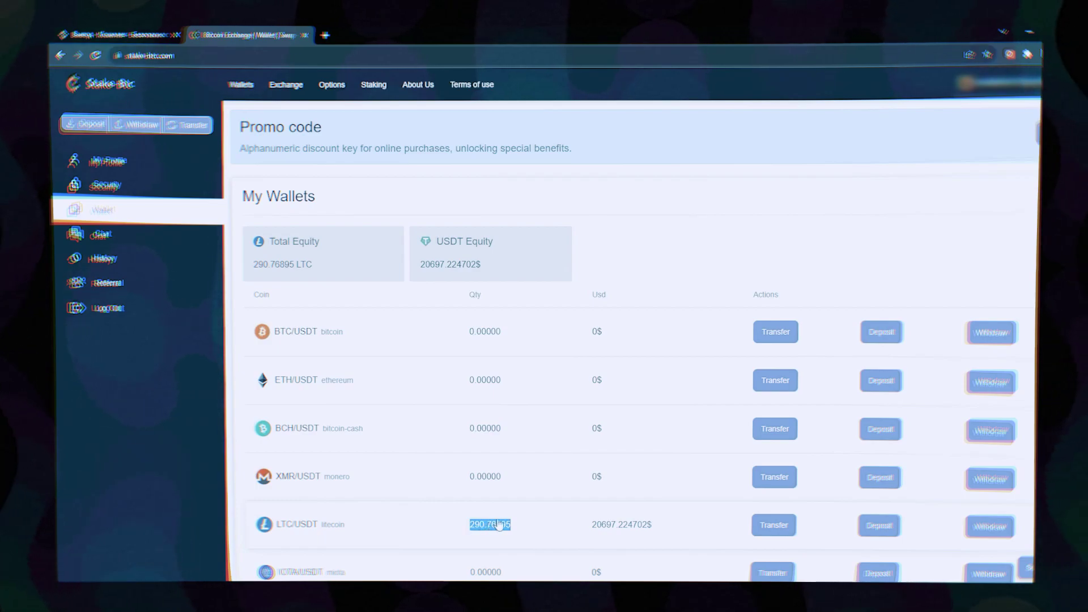
- Exchange 290.76895 LTC for USDT on the Stake-Btc exchange page
left_click(295, 94)
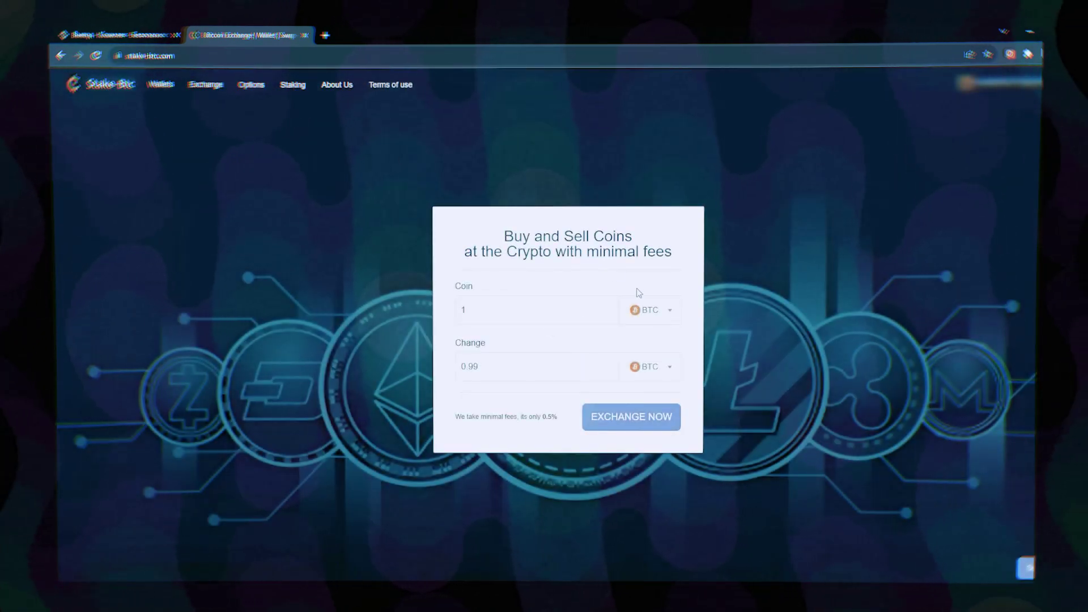
left_click(648, 310)
left_click(646, 401)
left_click(649, 367)
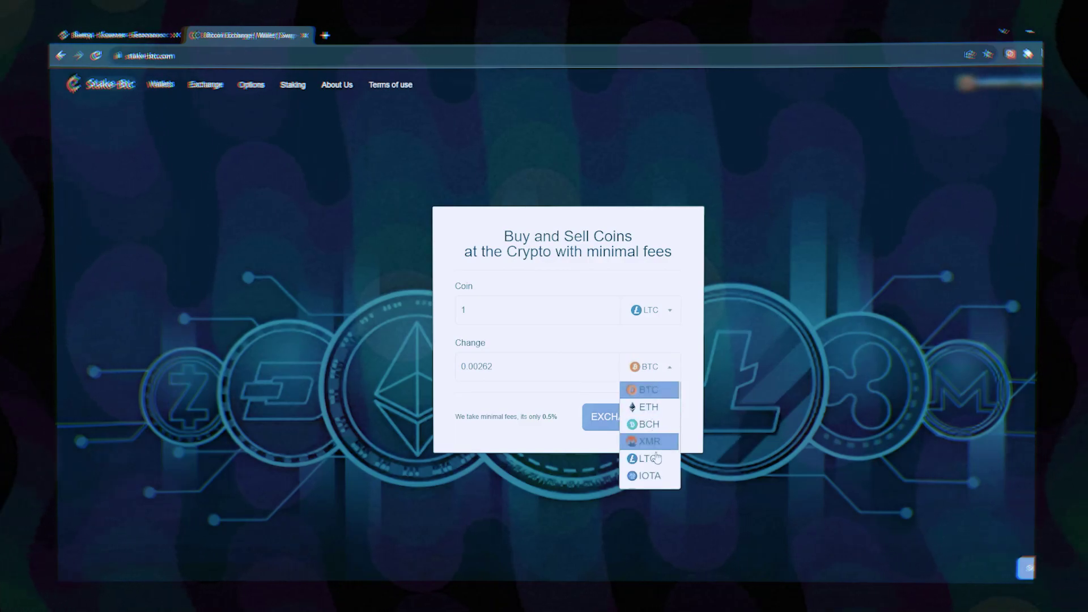
scroll(648, 431, "down", 2)
left_click(645, 437)
double_click(566, 319)
type("290.76895")
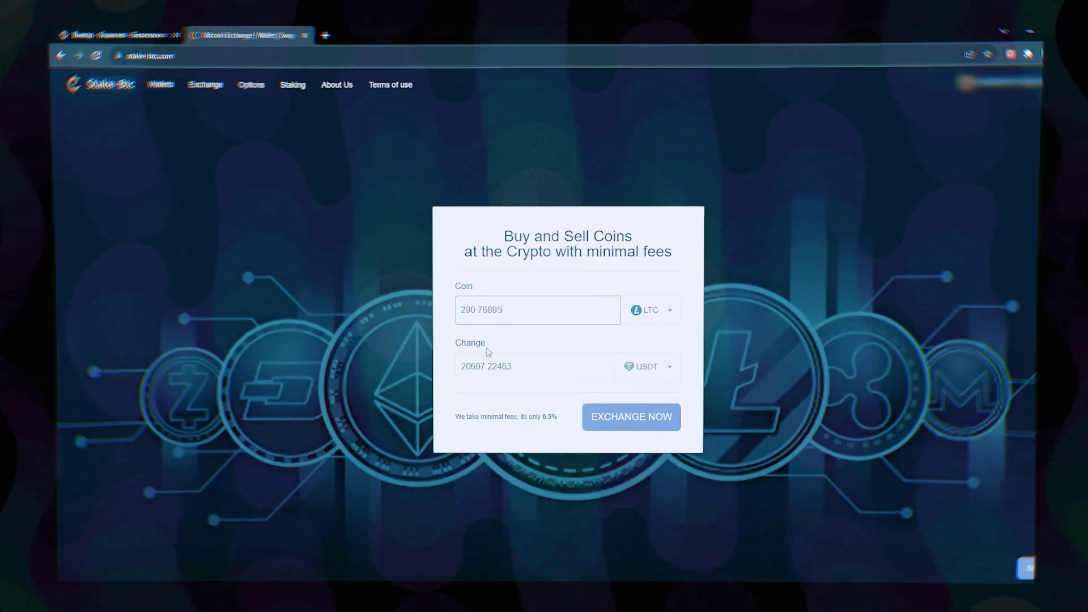
left_click(605, 422)
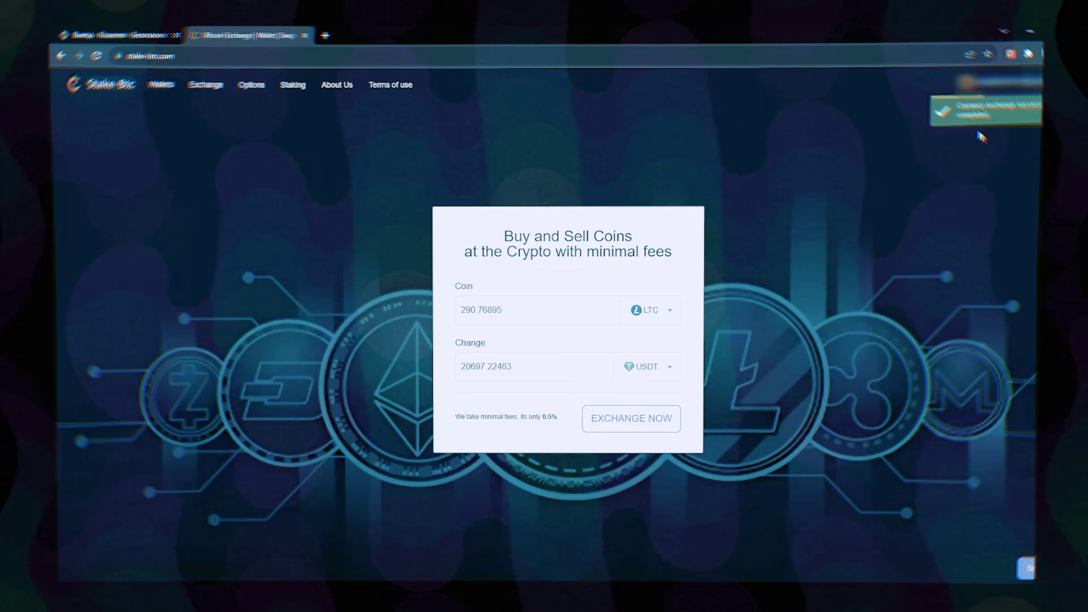
- Open the USDT withdrawal from the Stake-Btc wallets, choose the TRC-20 network and set the amount to 20590.556641
left_click(991, 124)
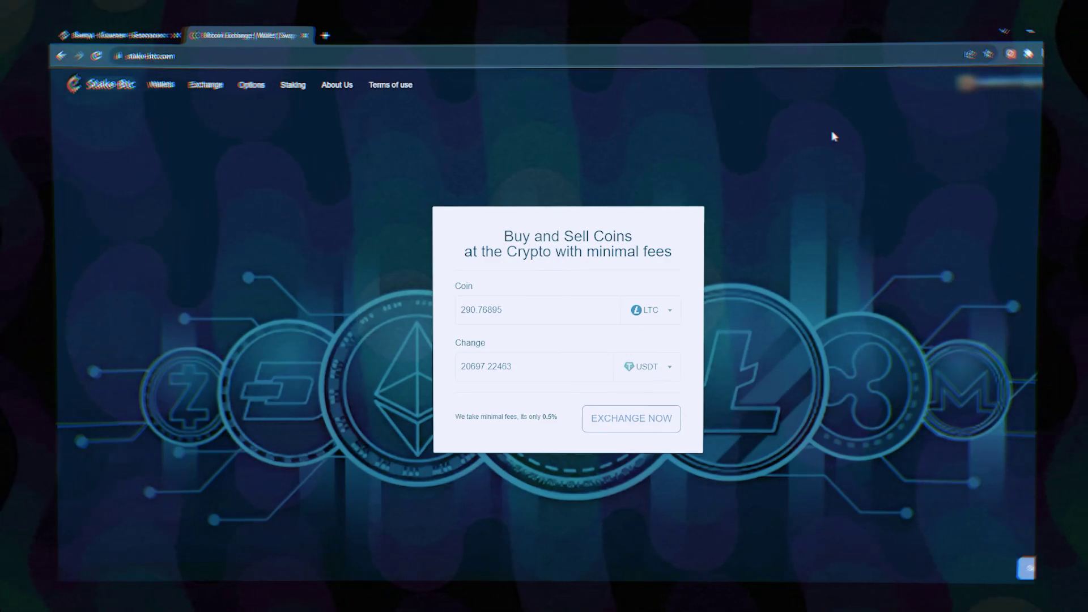
left_click(163, 91)
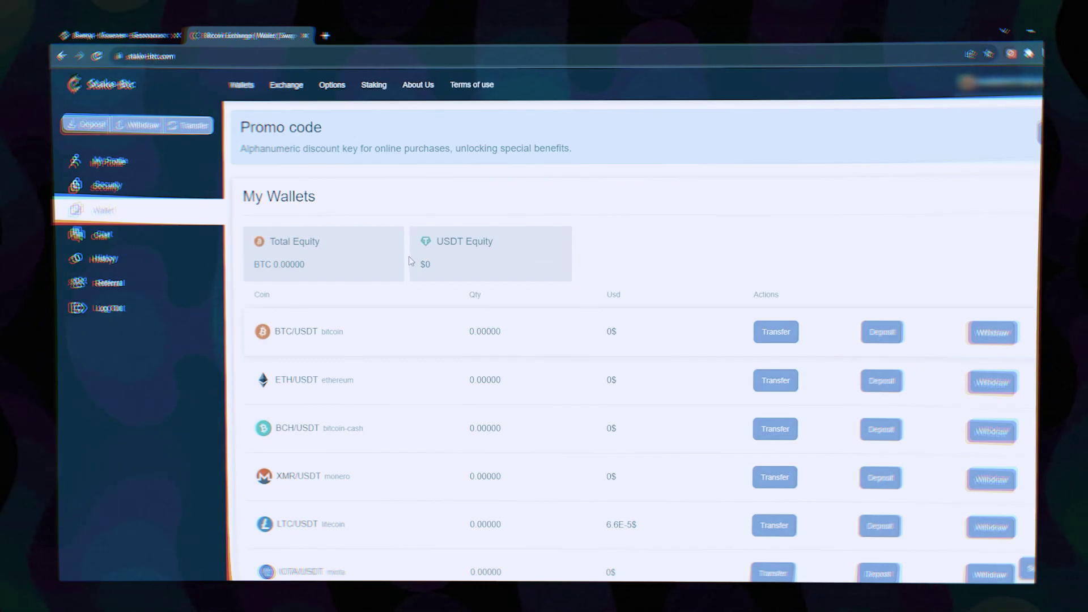
scroll(411, 258, "down", 4)
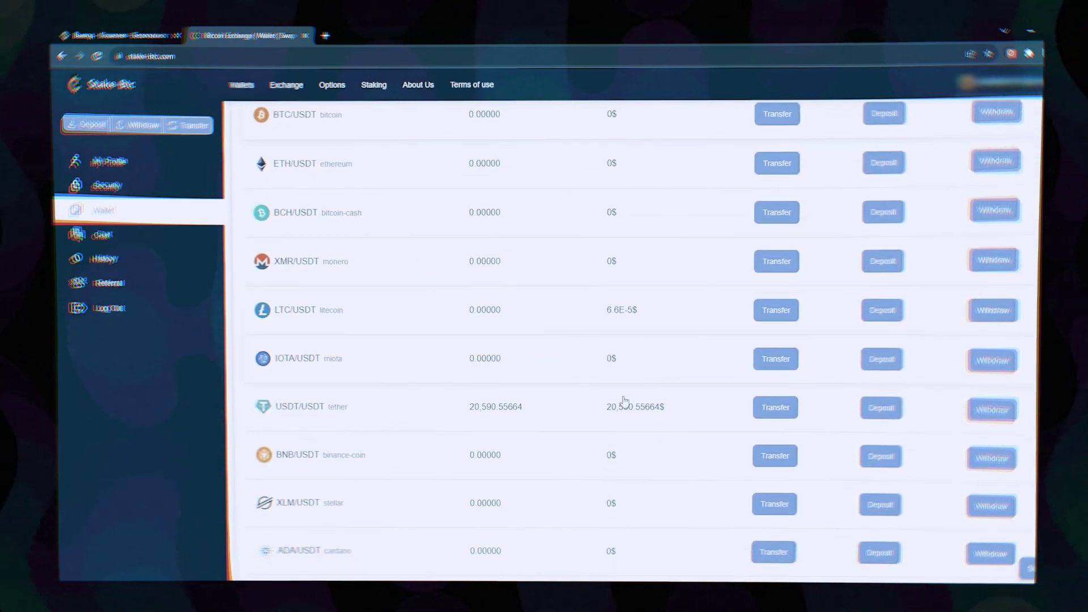
left_click(988, 415)
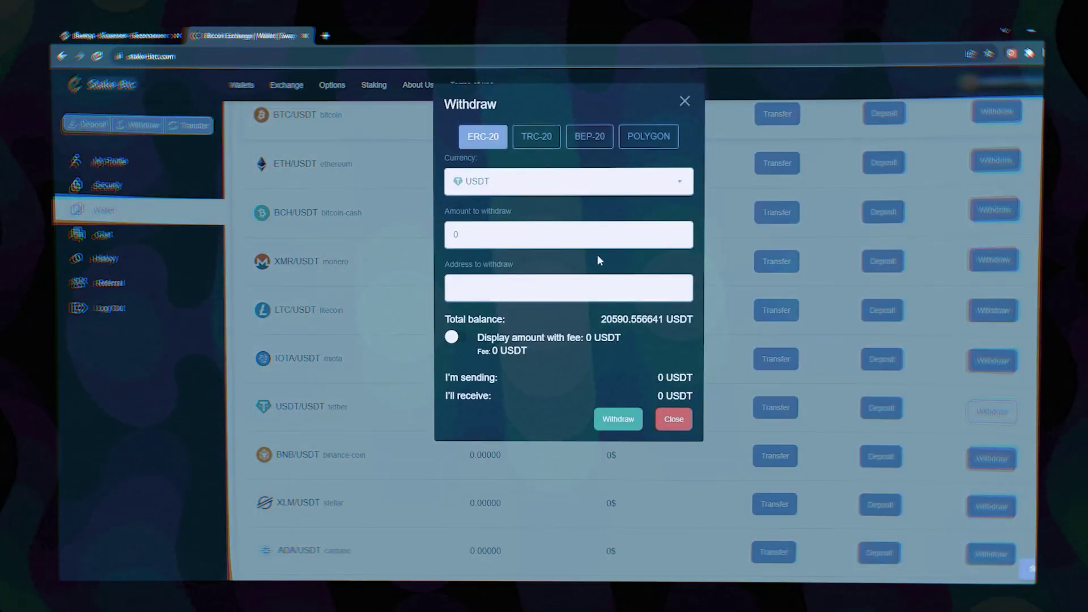
left_click(548, 148)
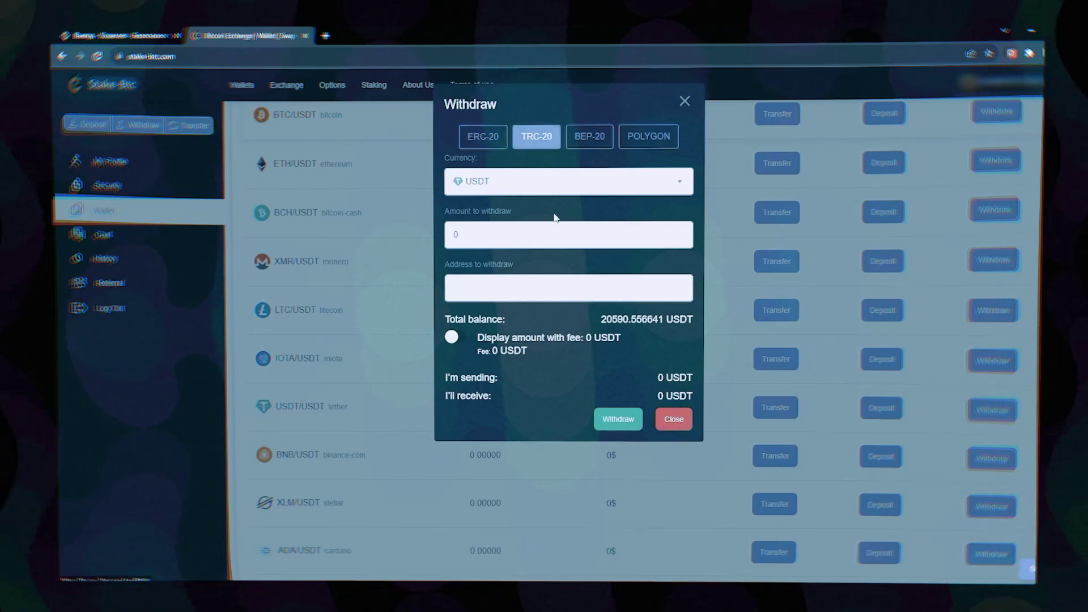
left_click(556, 237)
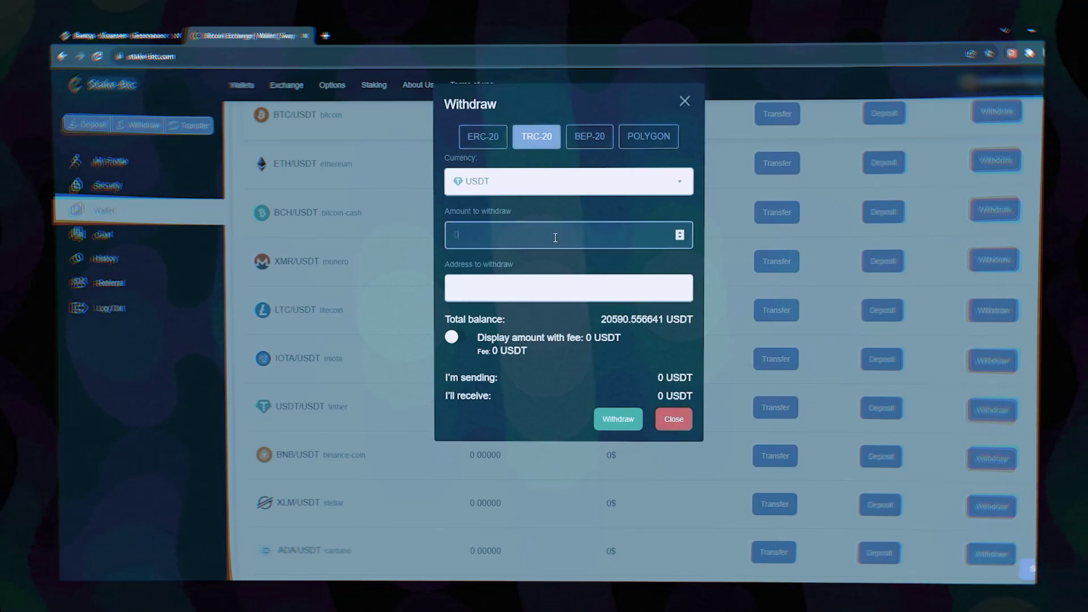
type("20590.556641")
left_click(550, 262)
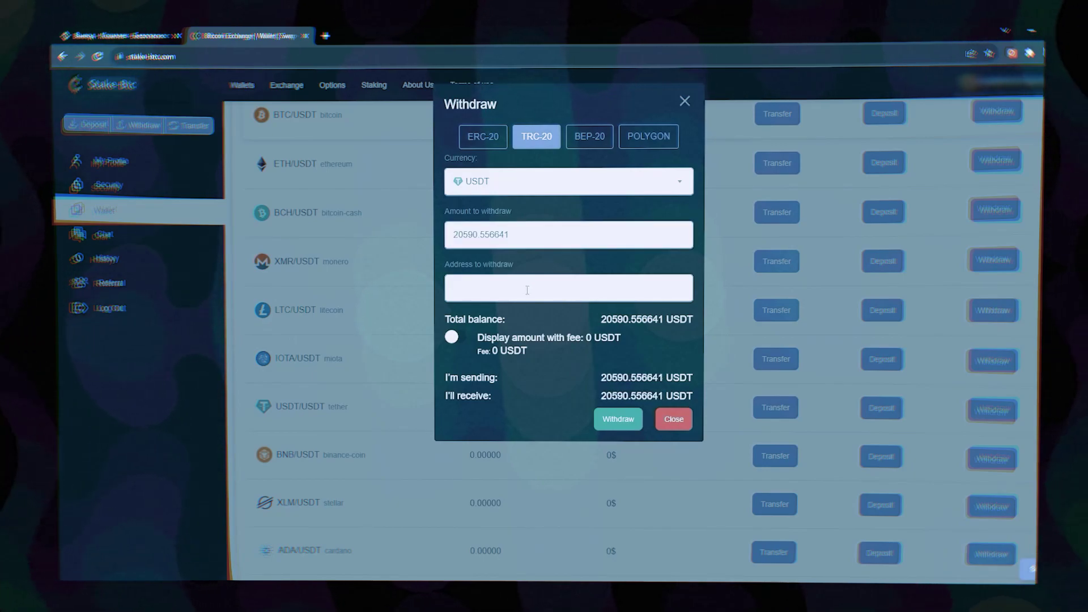
- Switch to Binance and copy the USDT deposit address for the Tron (TRC20) network
left_click(123, 34)
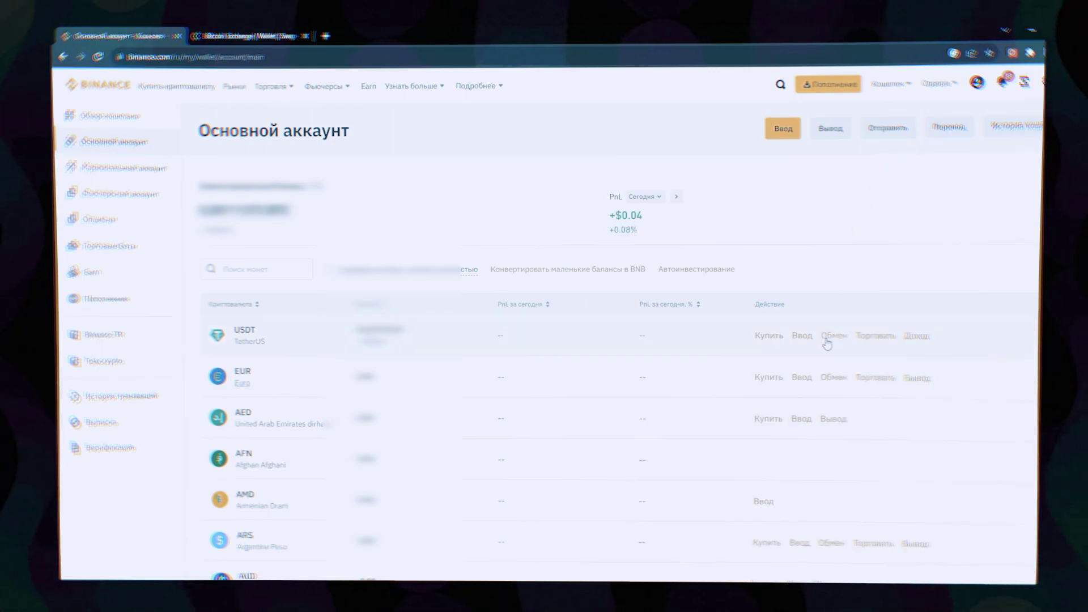
left_click(802, 336)
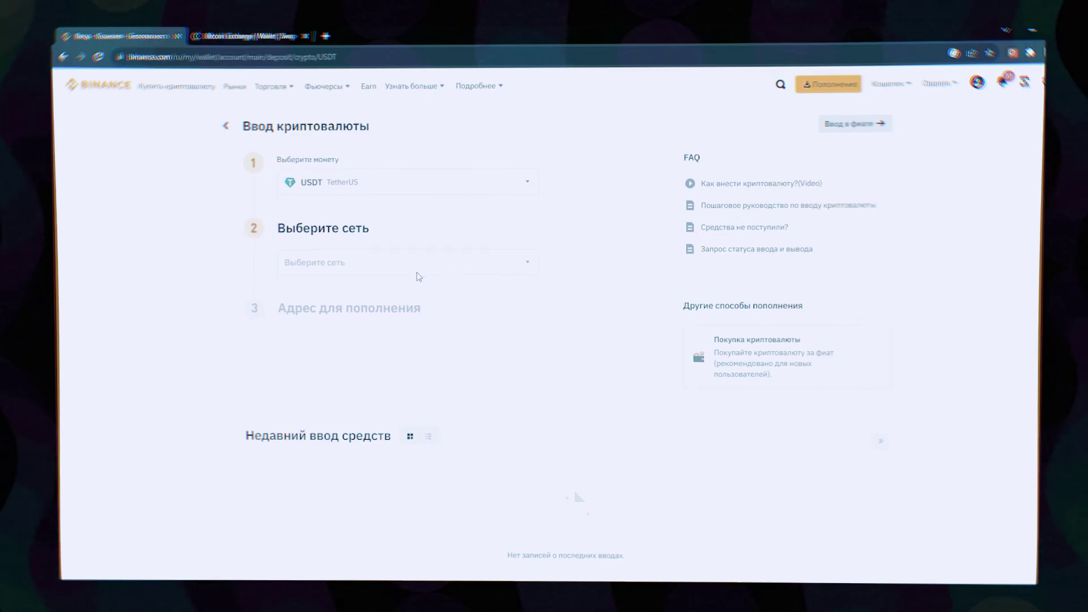
left_click(412, 270)
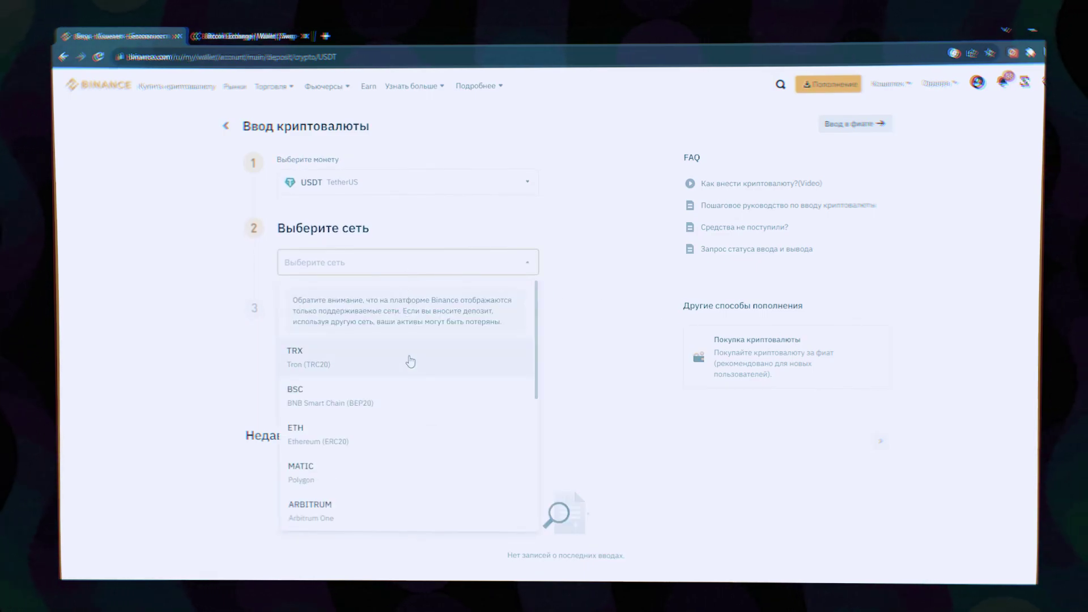
left_click(410, 361)
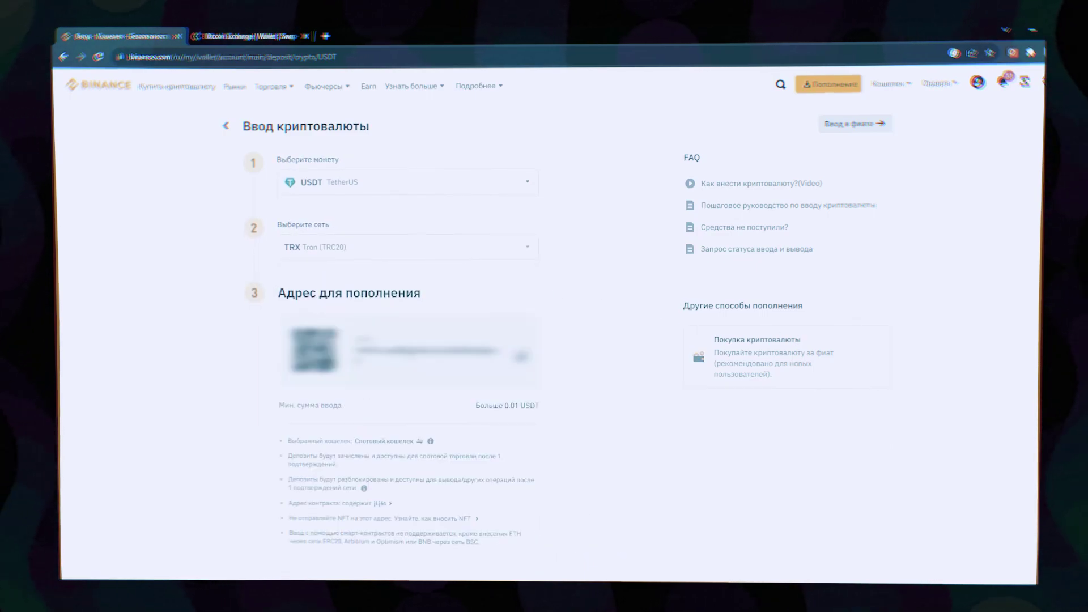
left_click(521, 356)
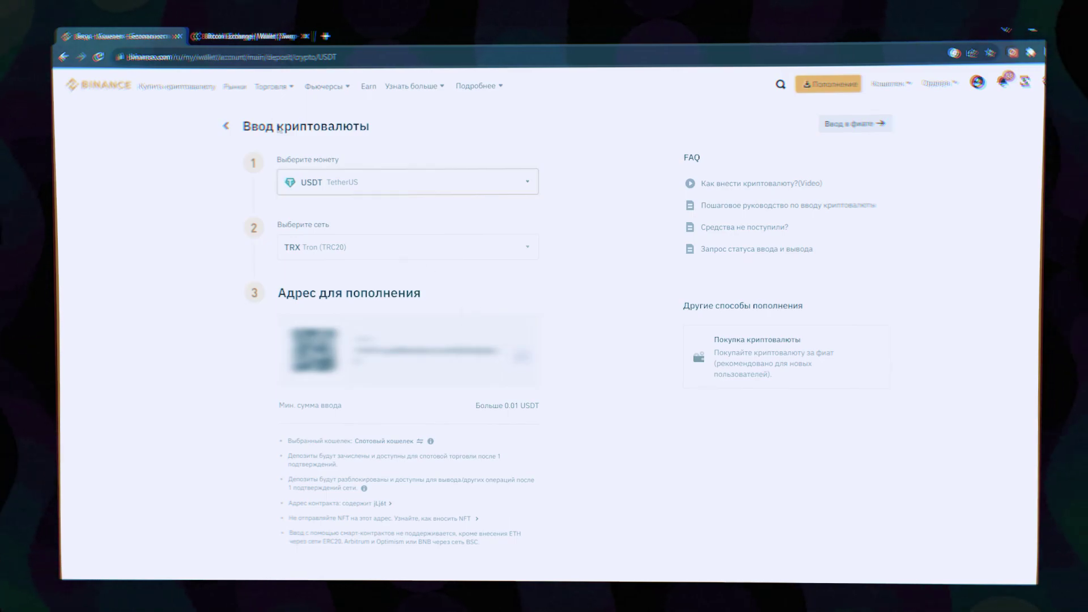
- Return to Stake-Btc, paste the copied deposit address as the withdrawal address and submit the USDT withdrawal
left_click(249, 35)
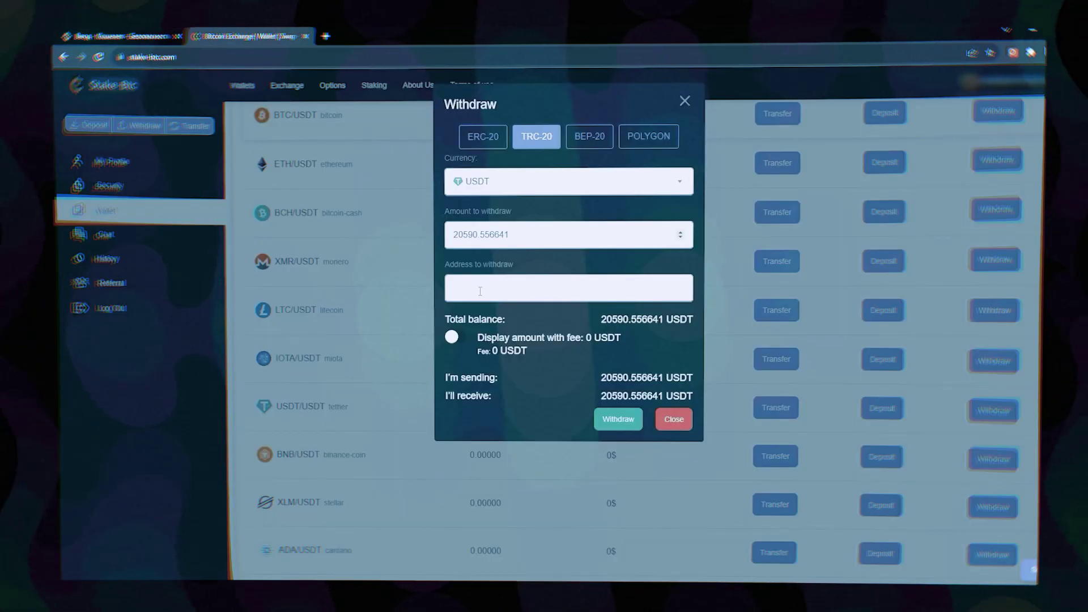
left_click(478, 287)
key("ctrl+v")
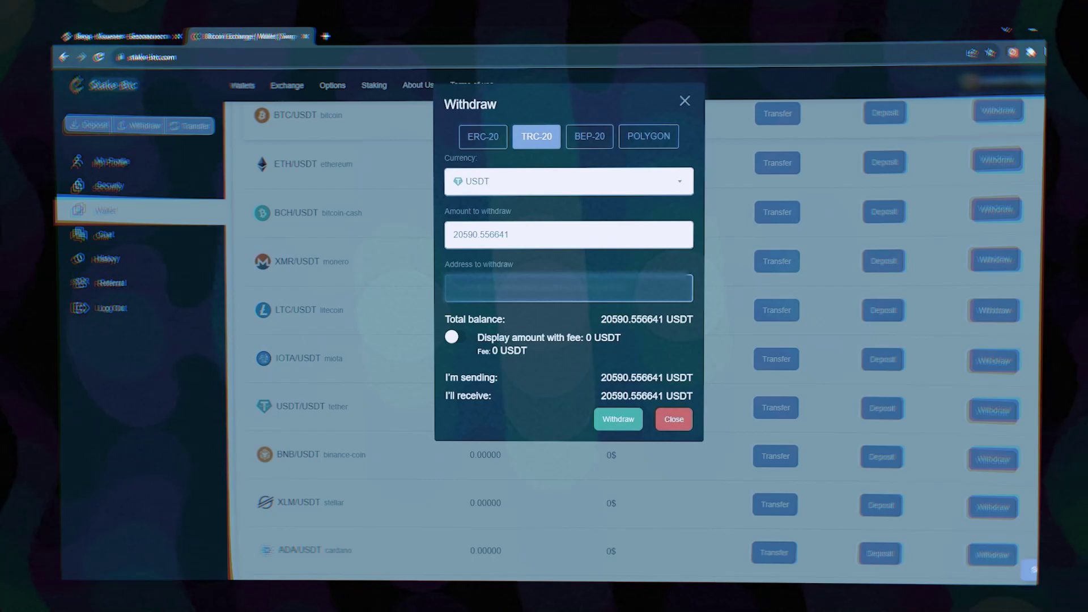
left_click(614, 418)
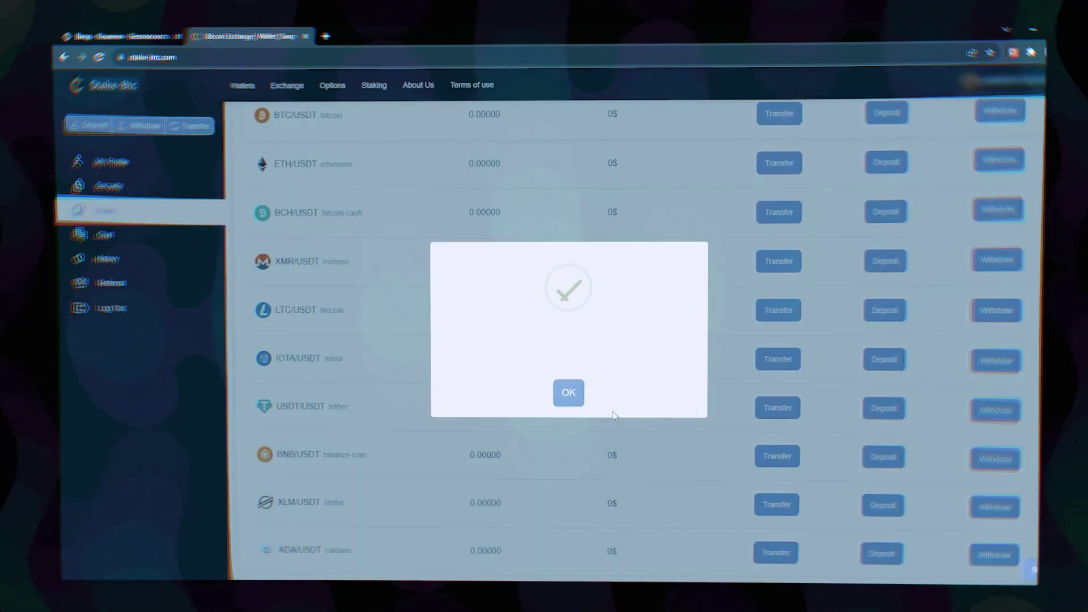
left_click(569, 397)
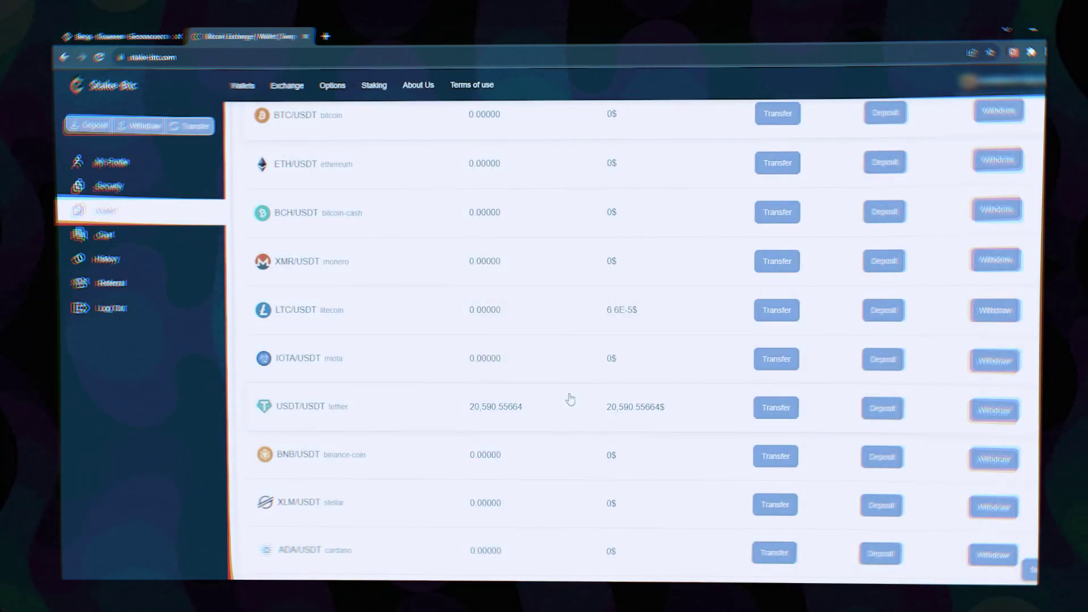
- Switch back to Binance, open the wallet's transaction history and reload it to check for the incoming USDT deposit
left_click(158, 32)
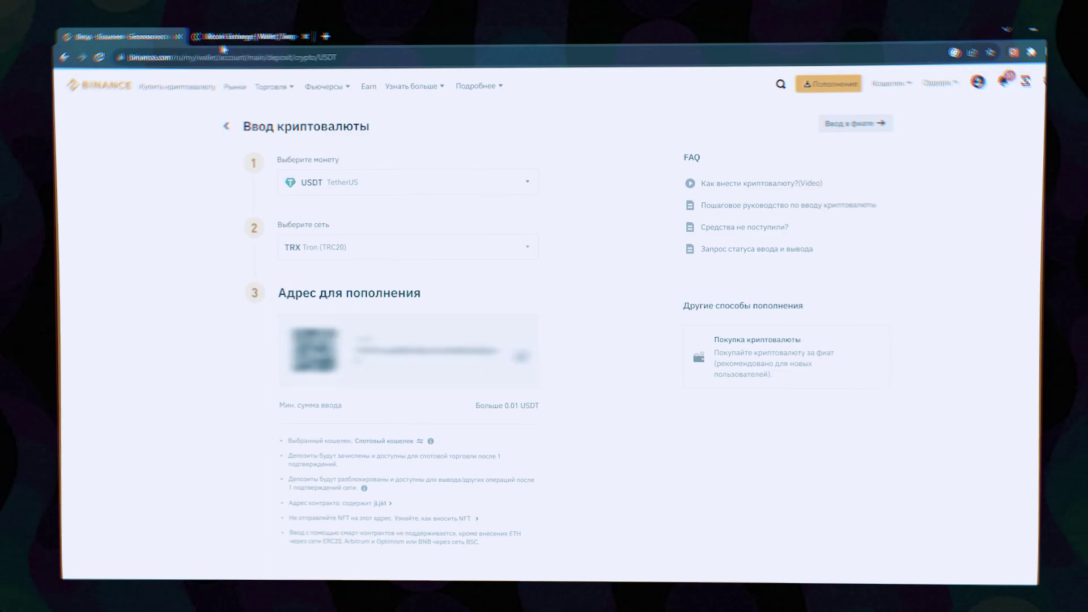
mouse_move(889, 85)
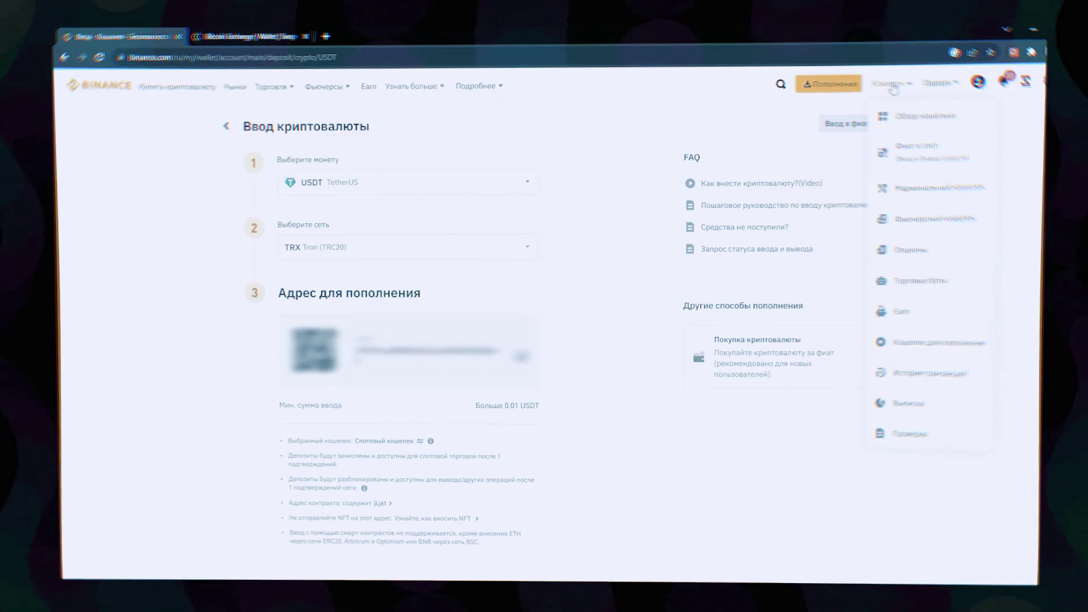
left_click(904, 378)
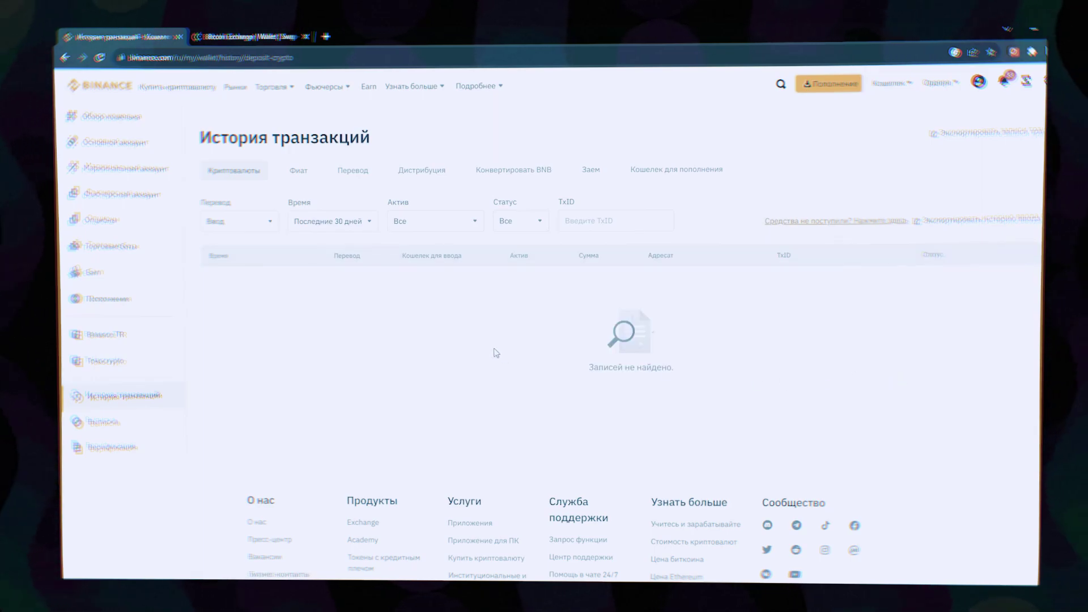
left_click(101, 57)
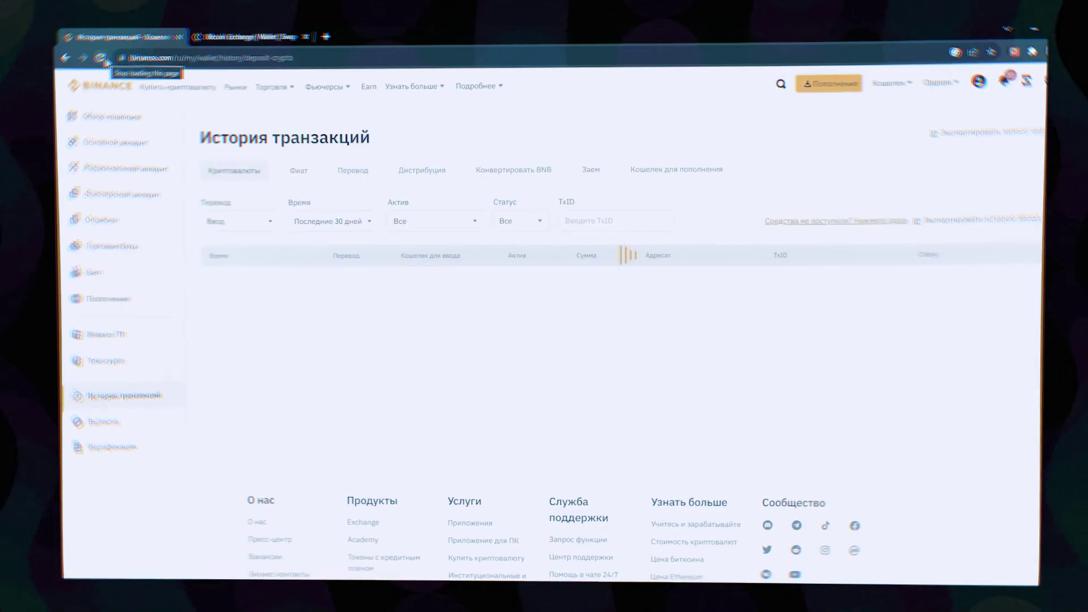
left_click(104, 62)
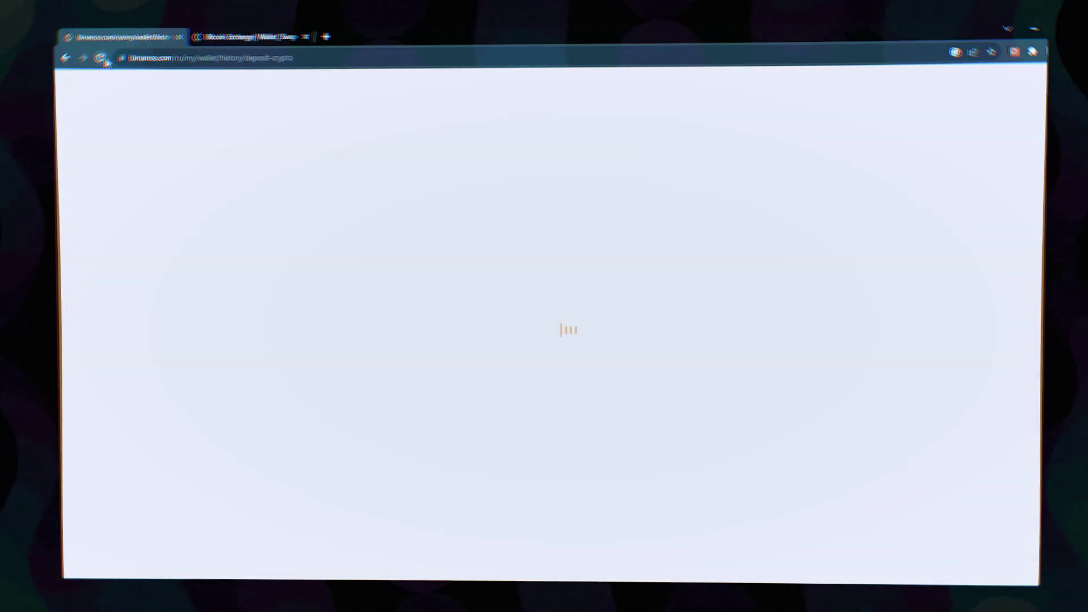